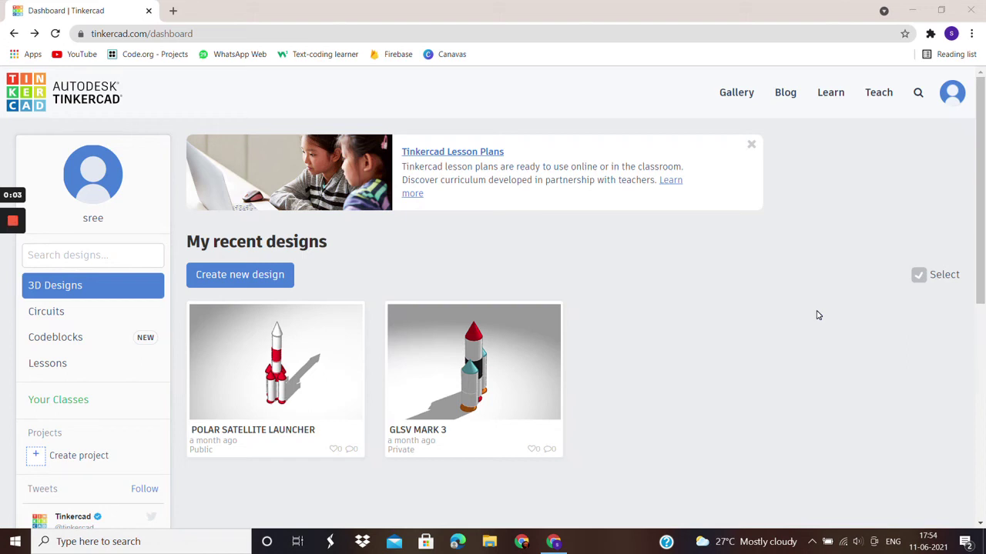
# Create a new blank 3D design, which opens as 'Terrific Uusam'
pyautogui.click(262, 277)
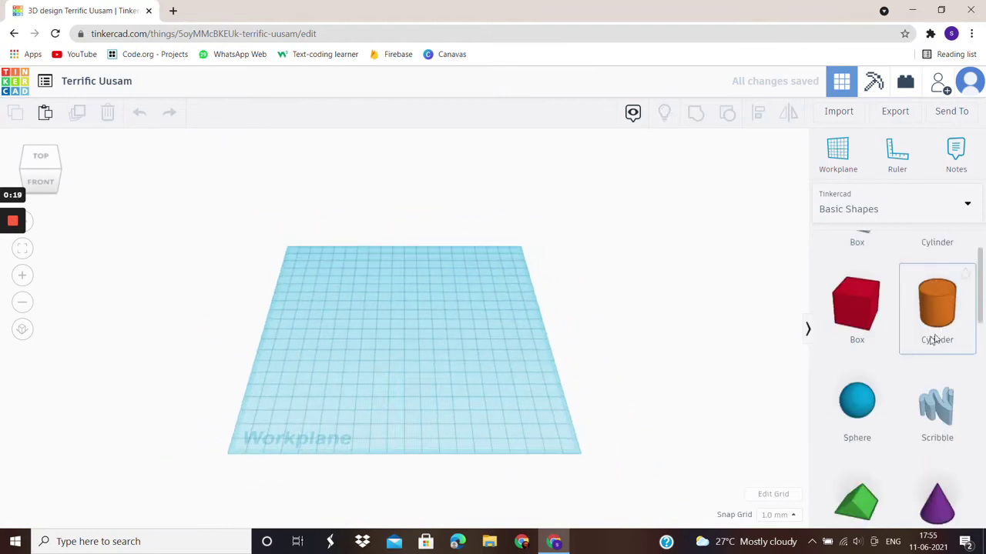
# Place a cone in the centre of the workplane and colour it red
pyautogui.scroll(-1, 937, 336)
pyautogui.scroll(-2, 974, 369)
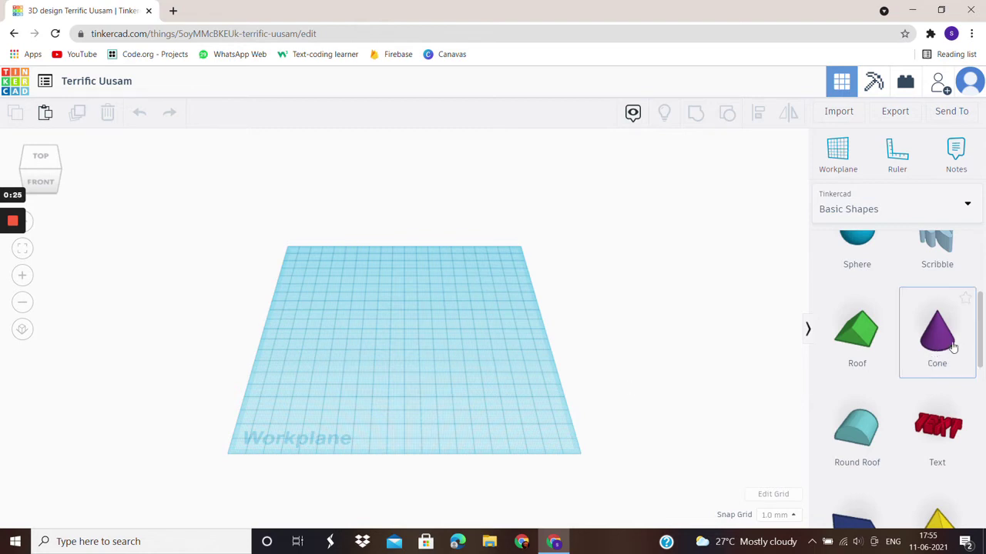
pyautogui.moveTo(952, 348); pyautogui.dragTo(418, 339)
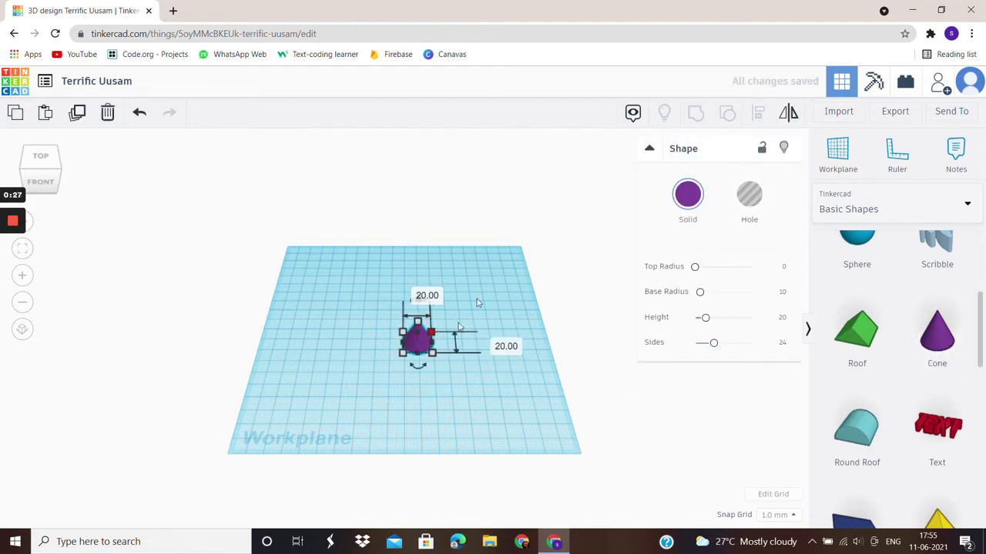
pyautogui.click(688, 201)
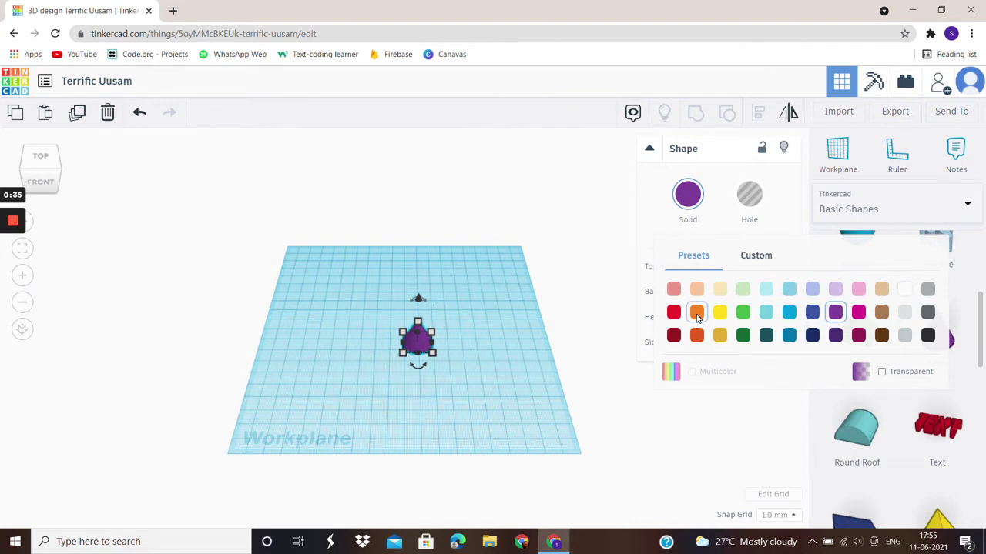
pyautogui.click(674, 312)
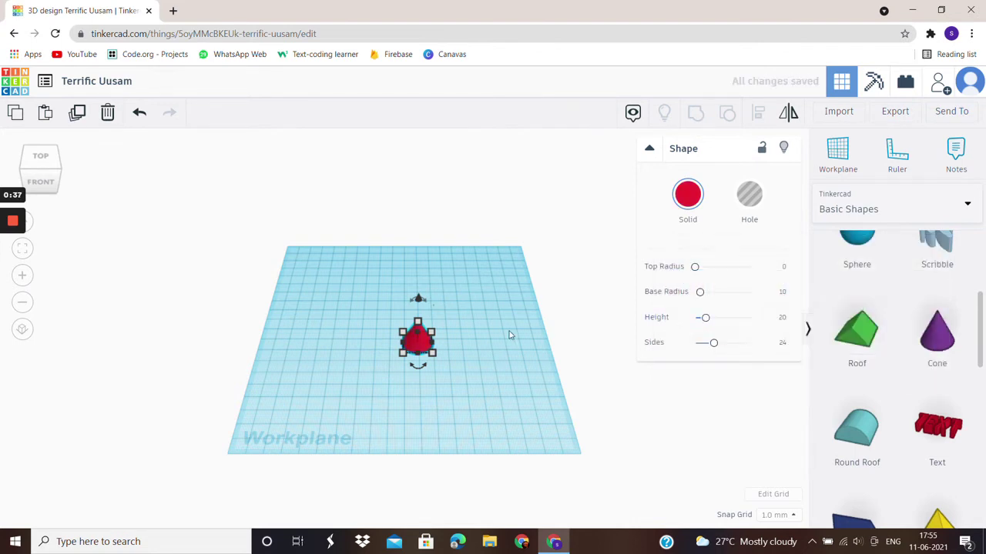
pyautogui.click(528, 305)
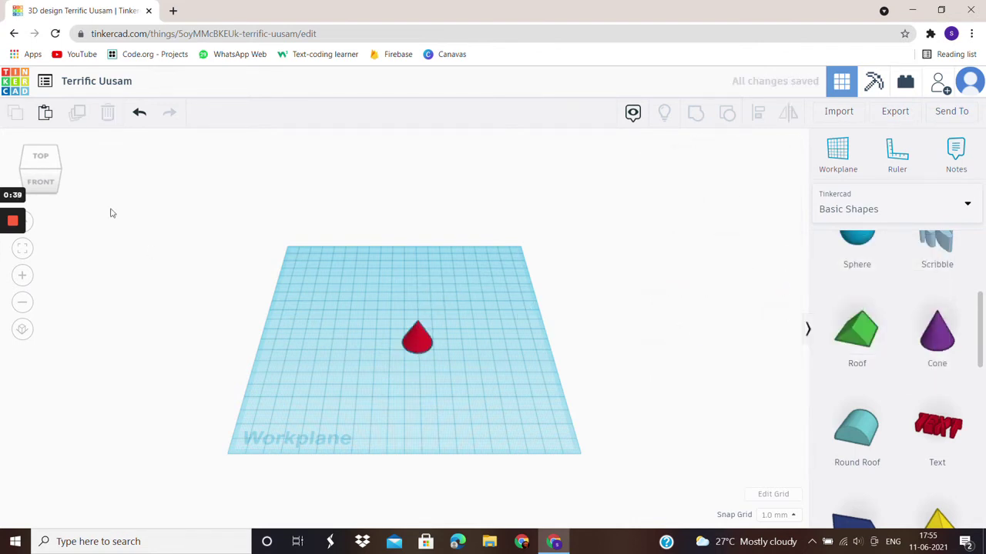
pyautogui.scroll(3, 954, 377)
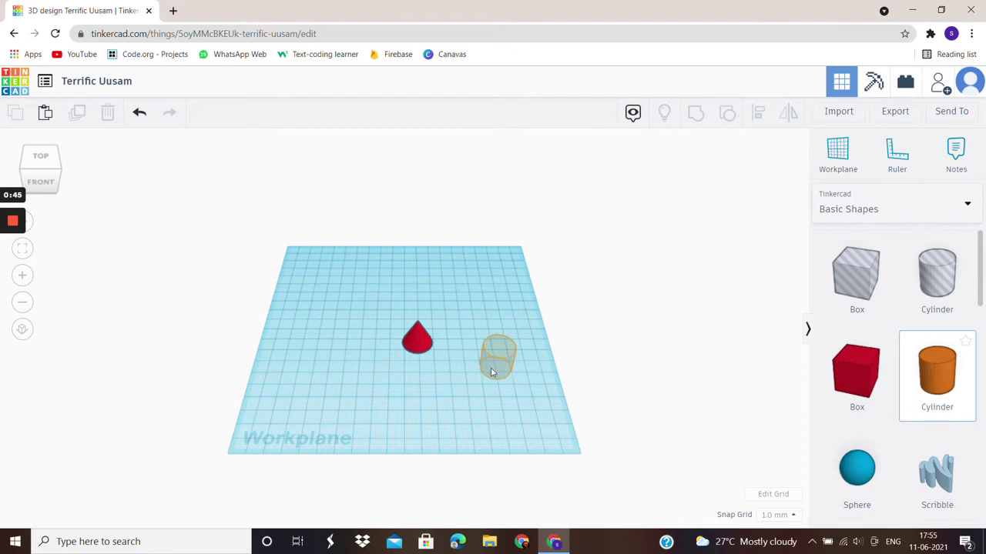
# Add a cylinder and seat it directly on top of the red cone, checking from the front
pyautogui.click(418, 348)
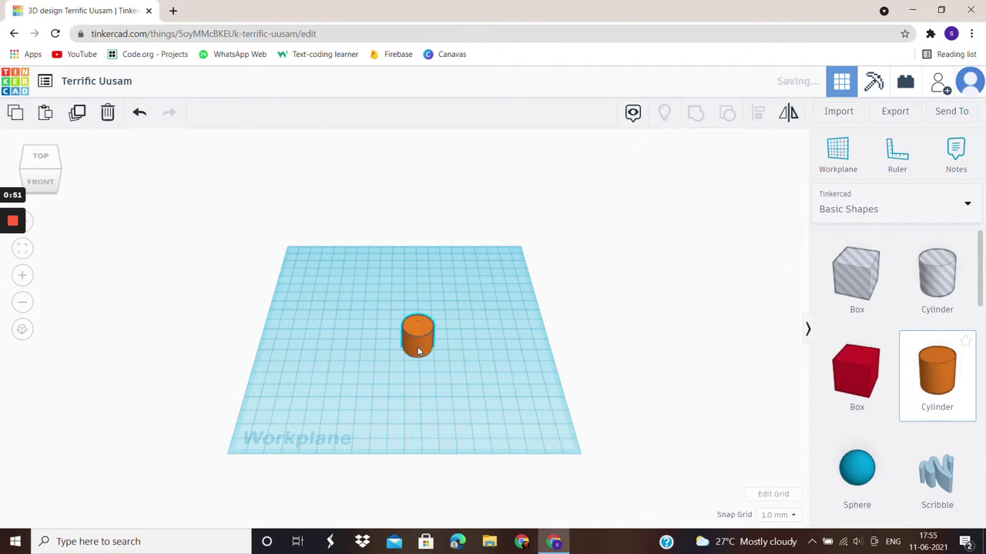
pyautogui.moveTo(419, 310); pyautogui.dragTo(413, 286)
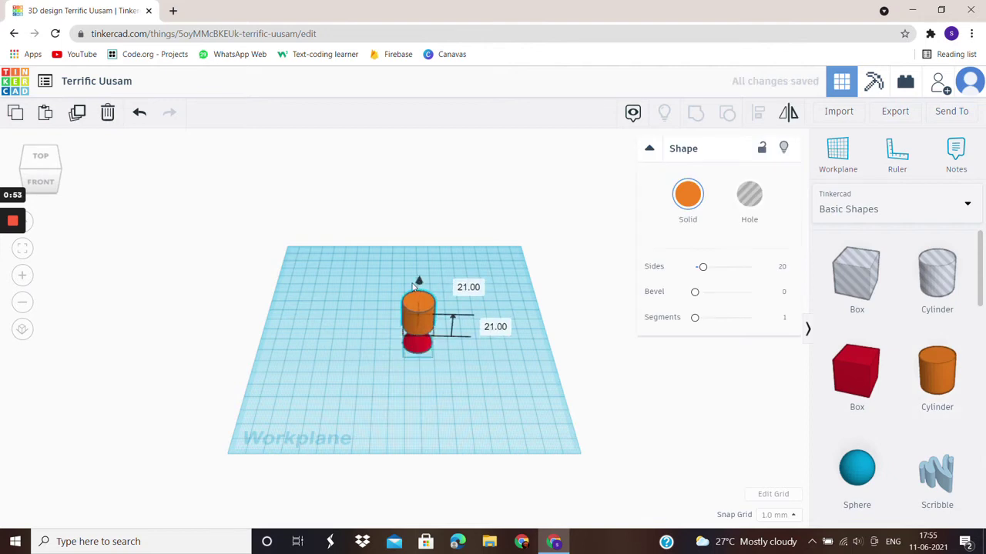
pyautogui.click(40, 182)
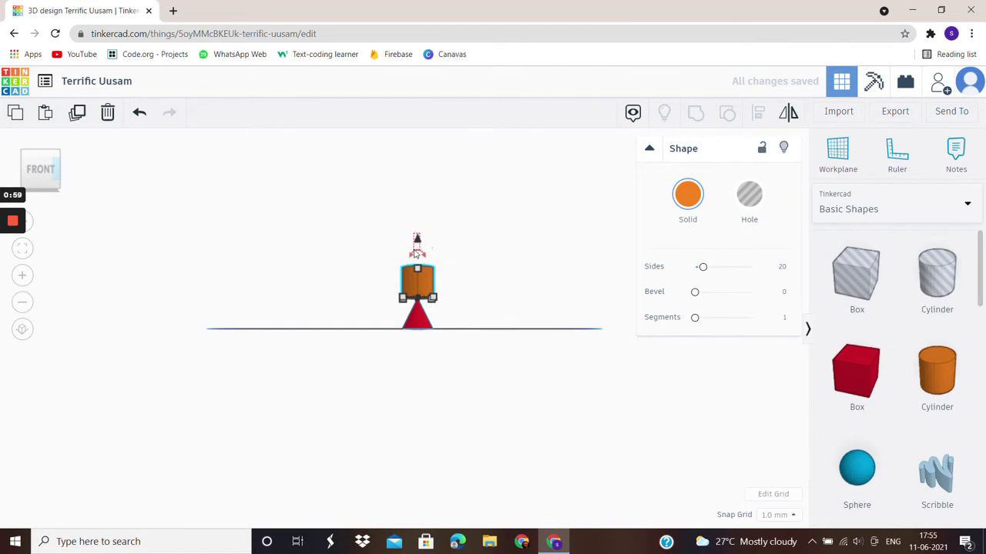
pyautogui.click(412, 245)
pyautogui.click(424, 280)
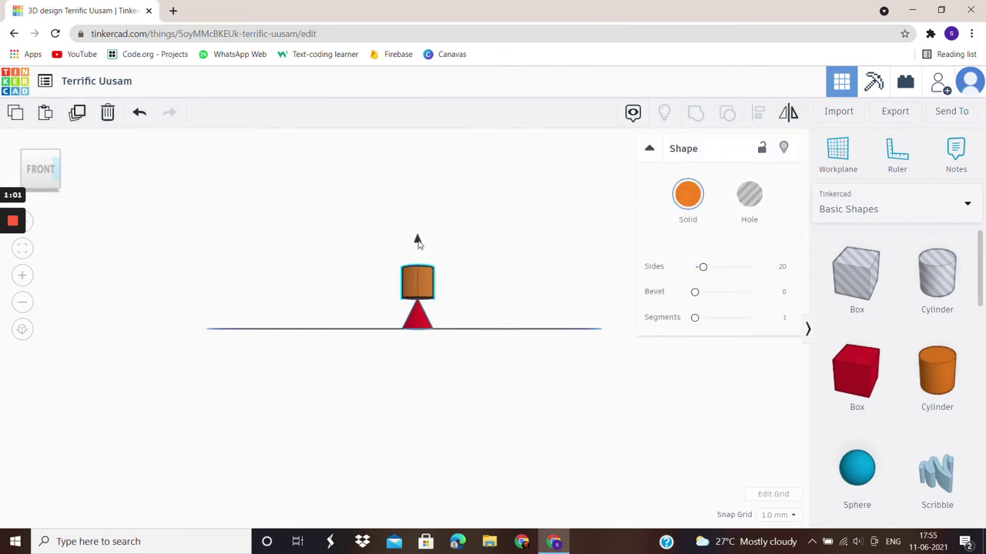
pyautogui.moveTo(418, 238); pyautogui.dragTo(417, 259)
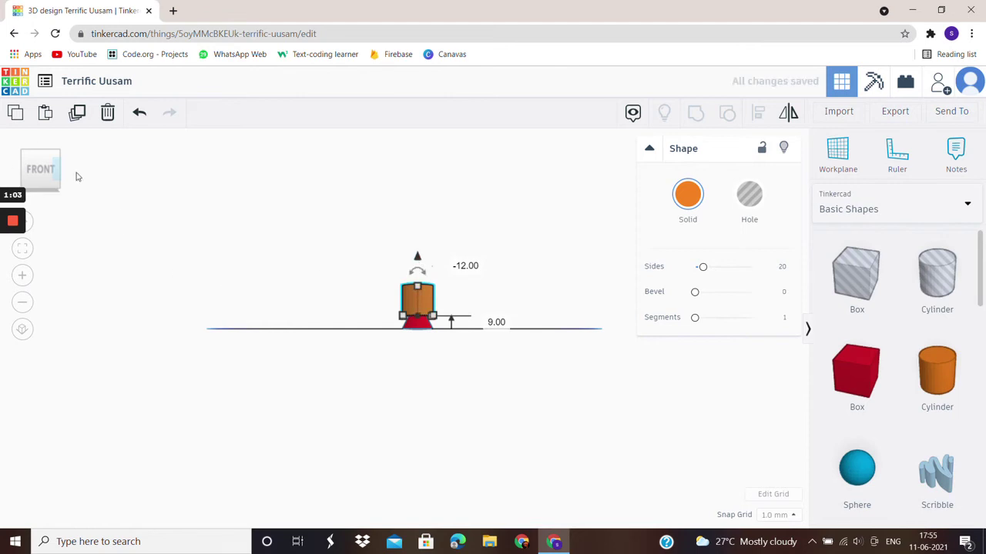
pyautogui.click(37, 156)
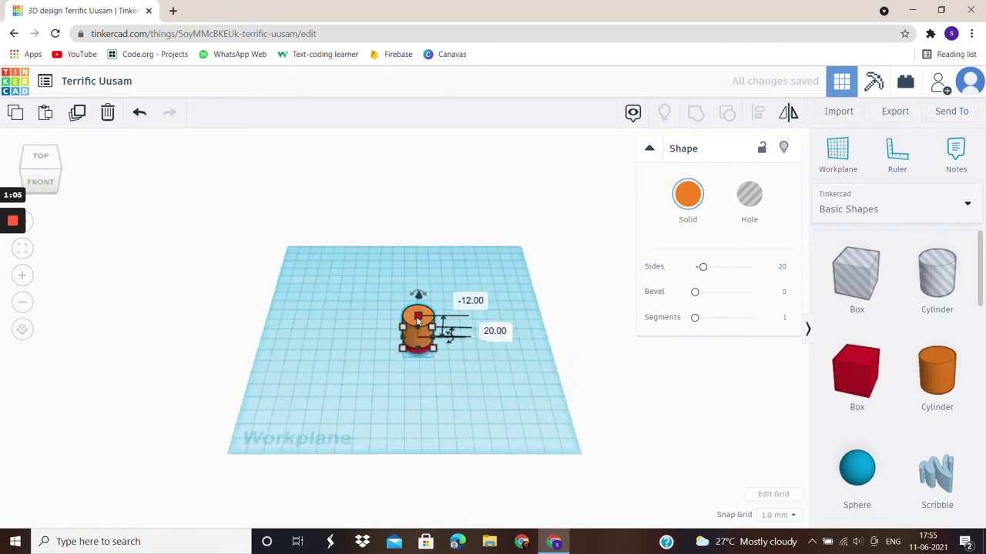
# Stretch the cylinder to a height of about 35
pyautogui.moveTo(416, 311); pyautogui.dragTo(422, 300)
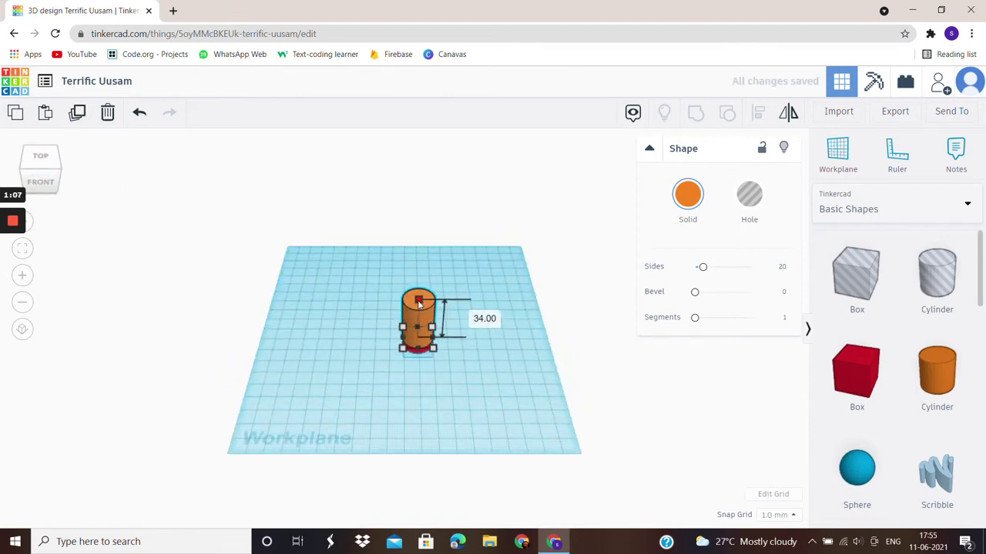
pyautogui.click(508, 285)
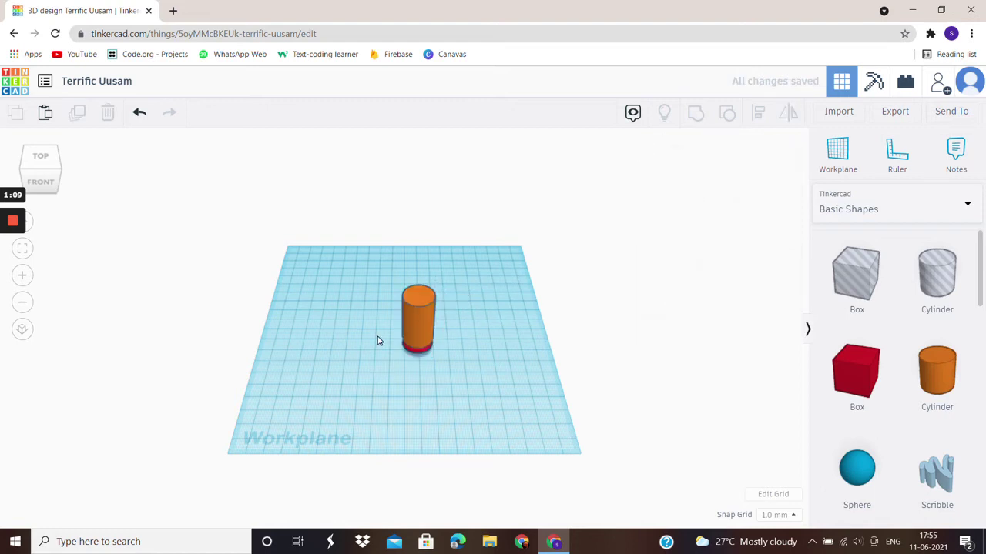
pyautogui.click(420, 314)
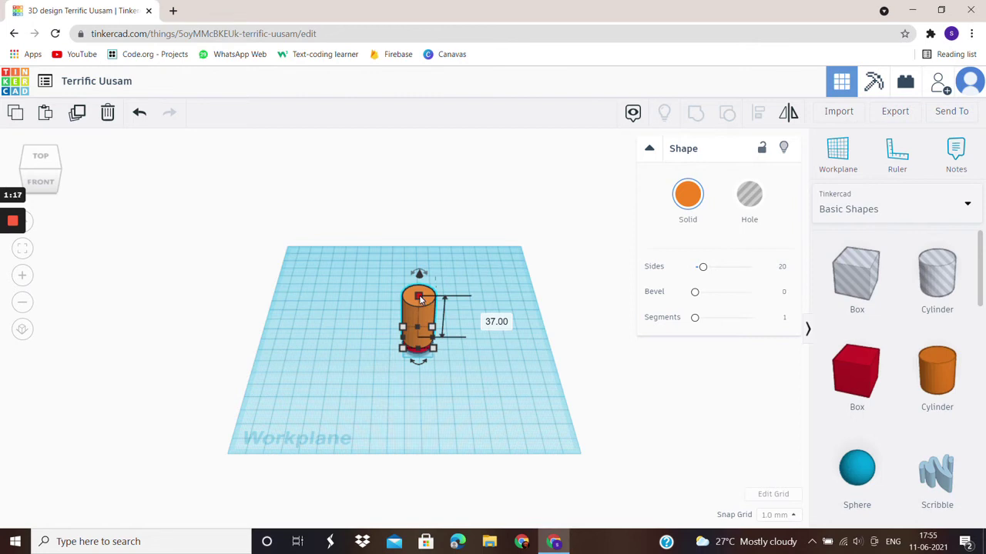
pyautogui.moveTo(419, 297)
pyautogui.mouseDown()
pyautogui.moveTo(420, 314)
pyautogui.moveTo(420, 297)
pyautogui.mouseUp()
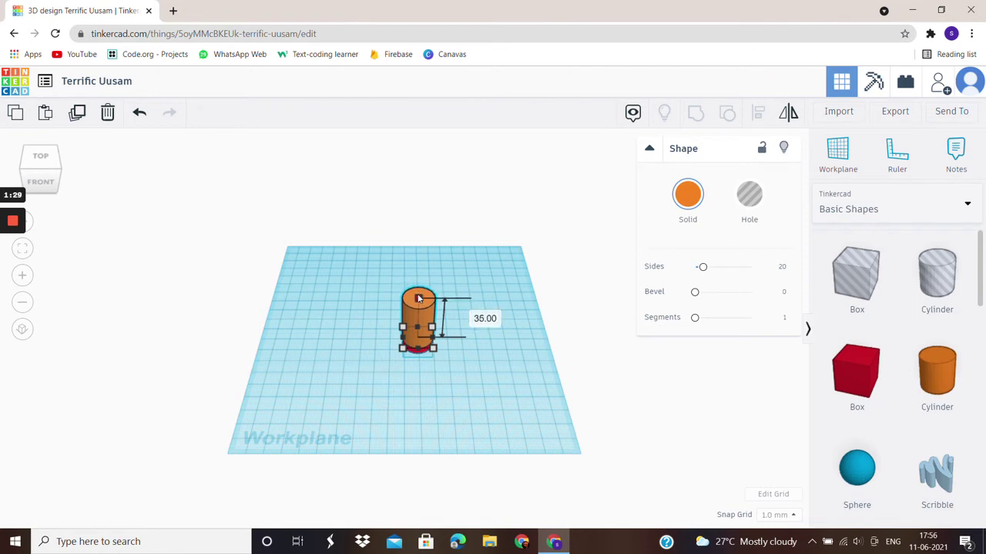
pyautogui.click(514, 262)
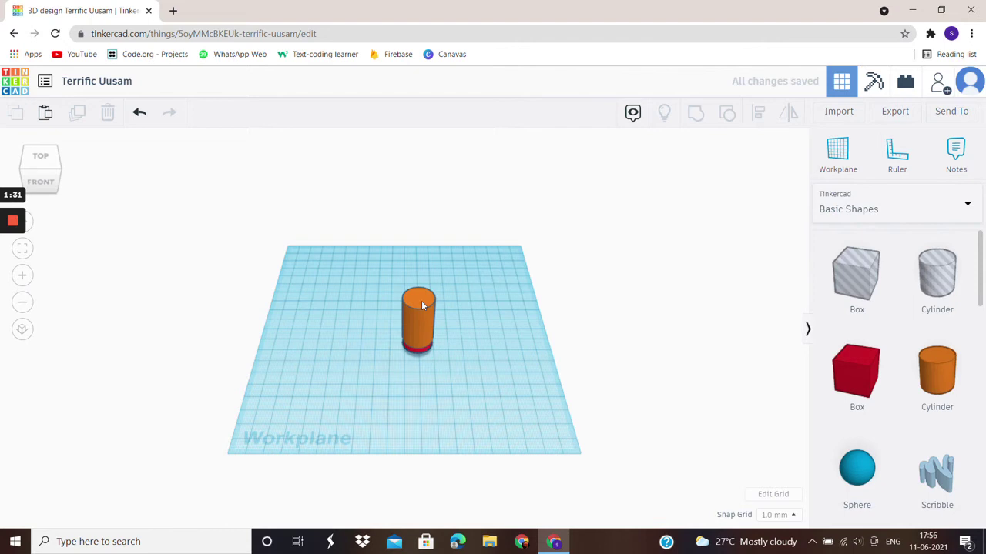
# Change the cylinder body from orange to white and copy it
pyautogui.click(421, 302)
pyautogui.click(695, 204)
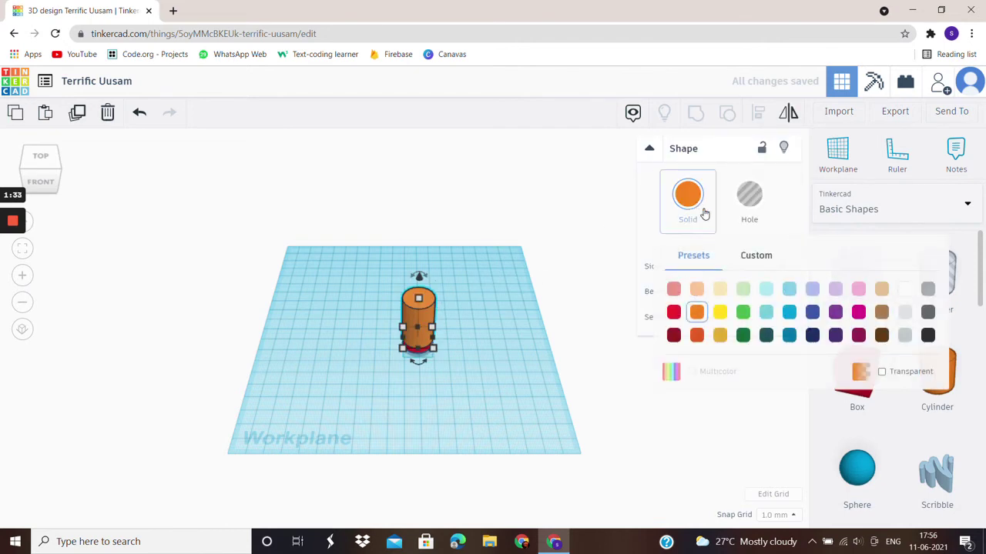
pyautogui.click(906, 290)
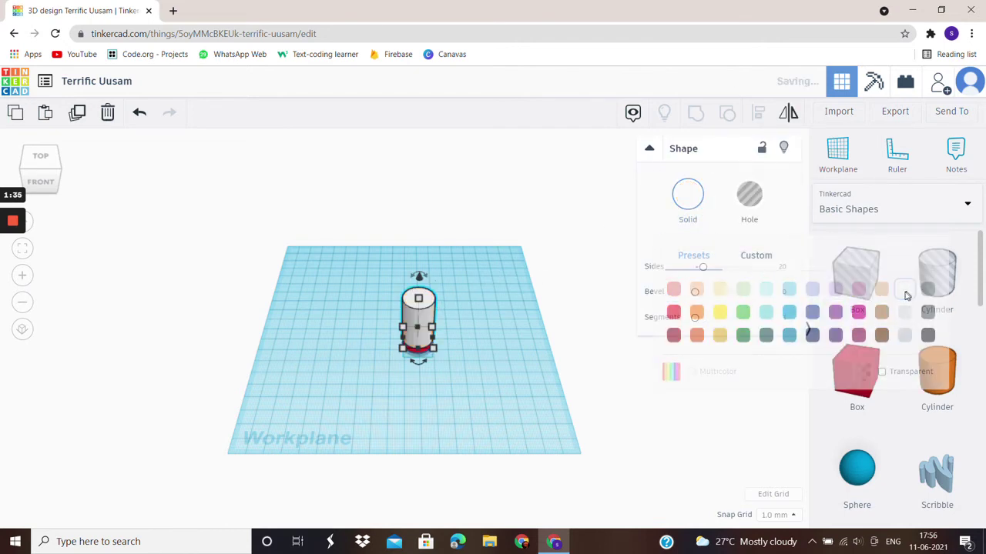
pyautogui.click(463, 273)
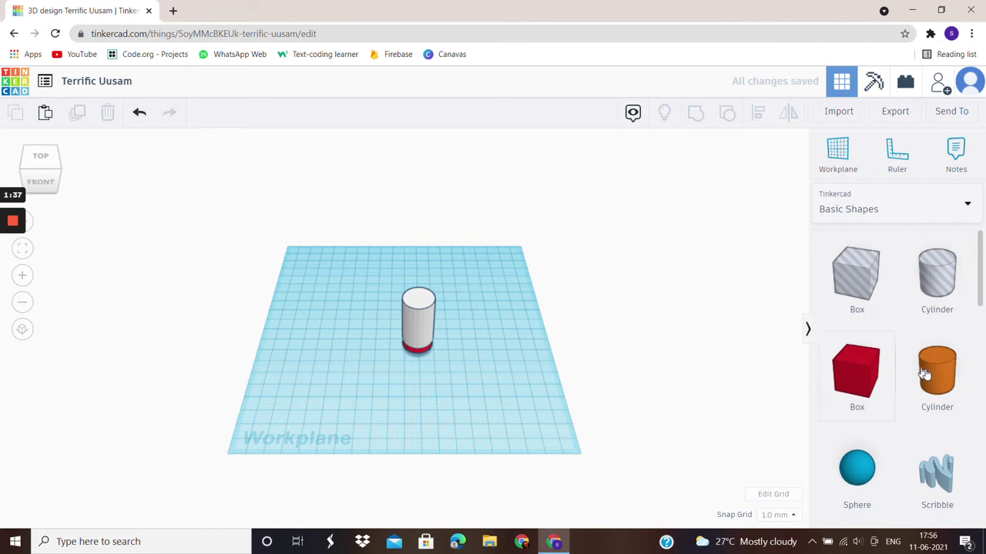
pyautogui.click(432, 304)
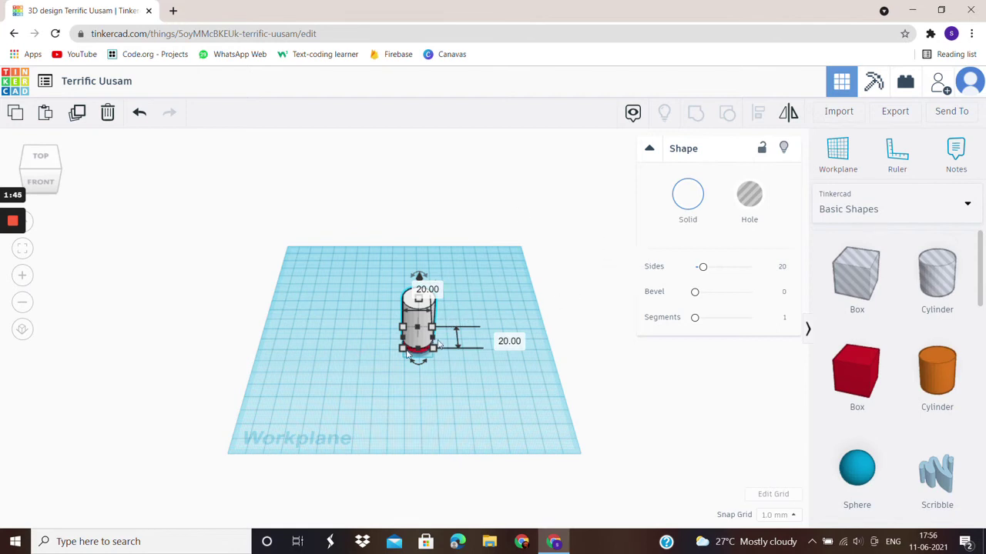
pyautogui.click(17, 114)
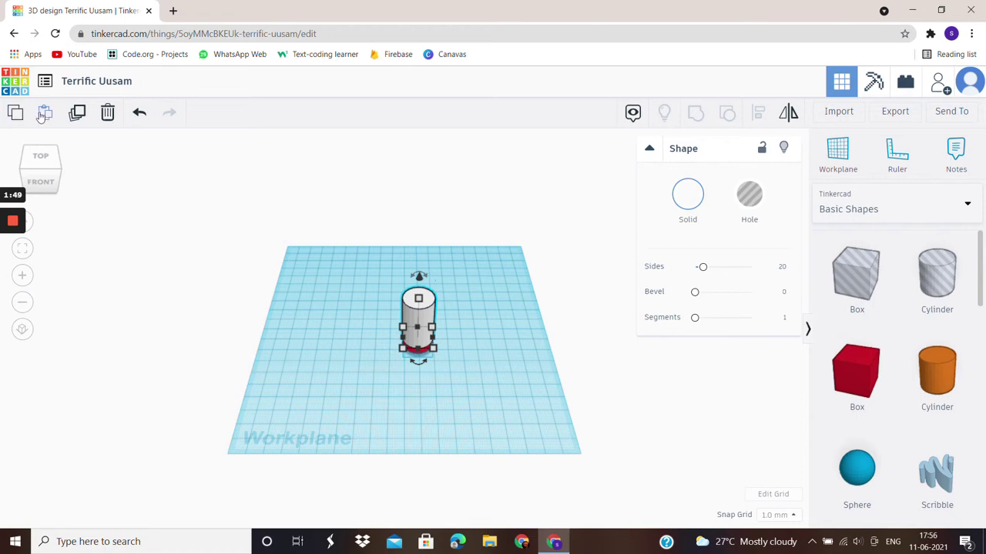
# Paste a duplicate white cylinder and stack it on top of the original
pyautogui.click(44, 113)
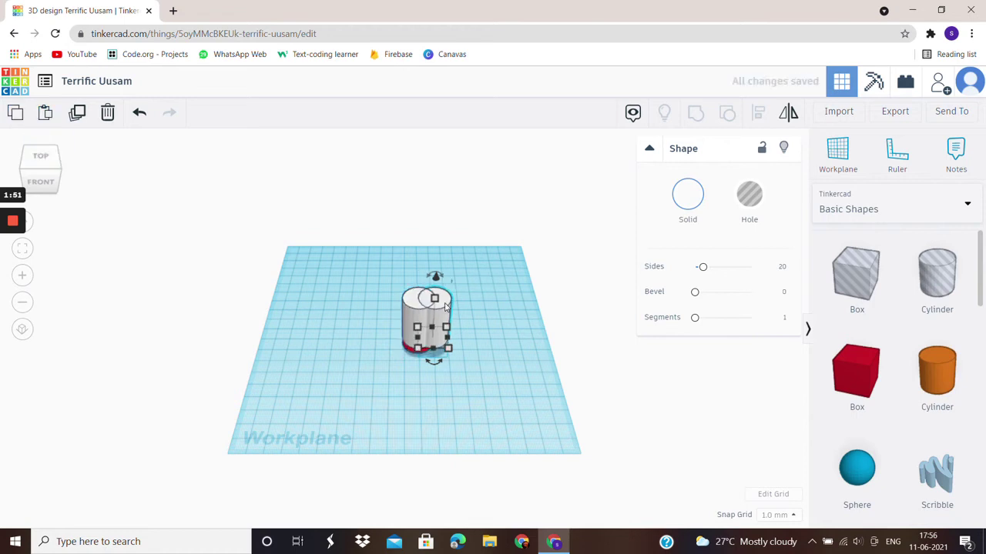
pyautogui.moveTo(445, 306)
pyautogui.mouseDown()
pyautogui.moveTo(427, 308)
pyautogui.moveTo(420, 227)
pyautogui.mouseUp()
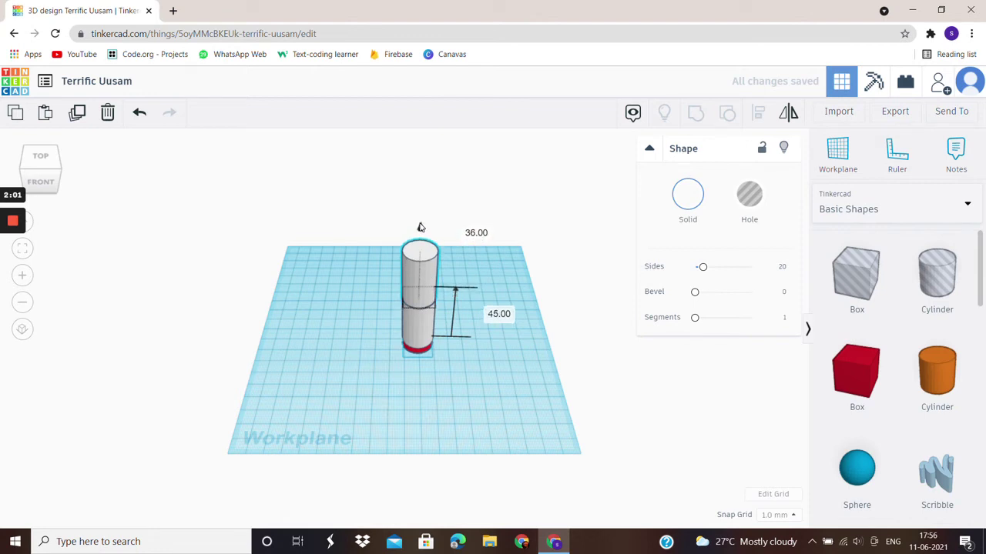
pyautogui.click(397, 304)
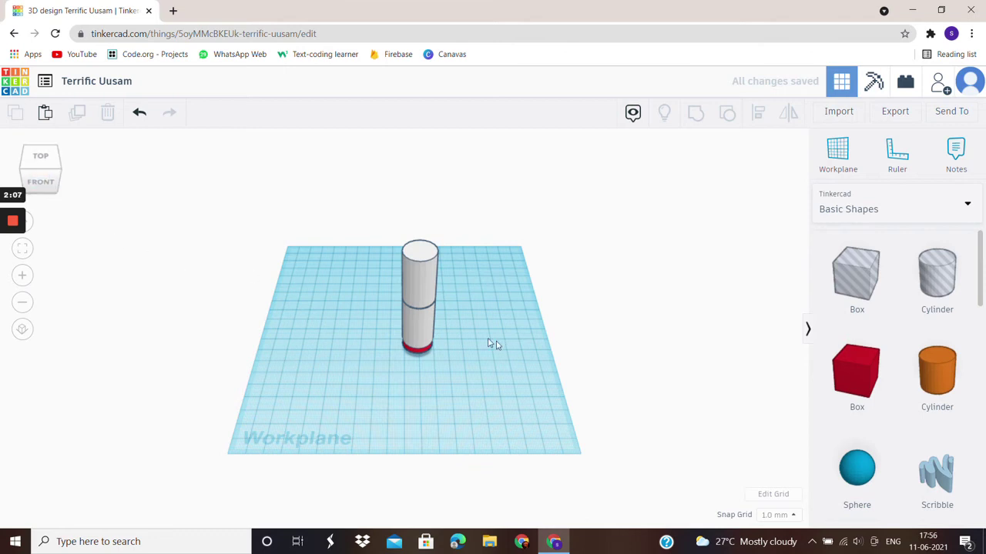
pyautogui.click(40, 181)
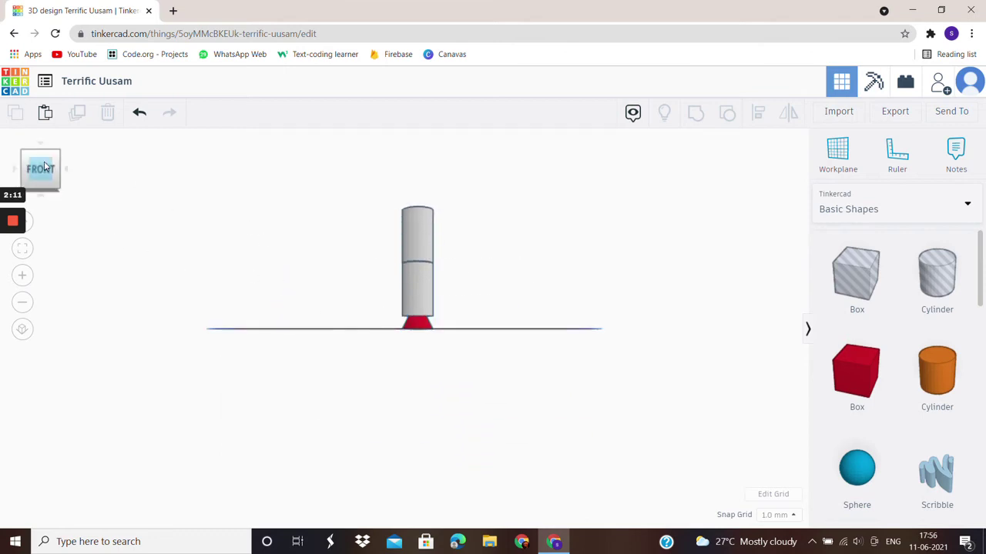
pyautogui.click(44, 155)
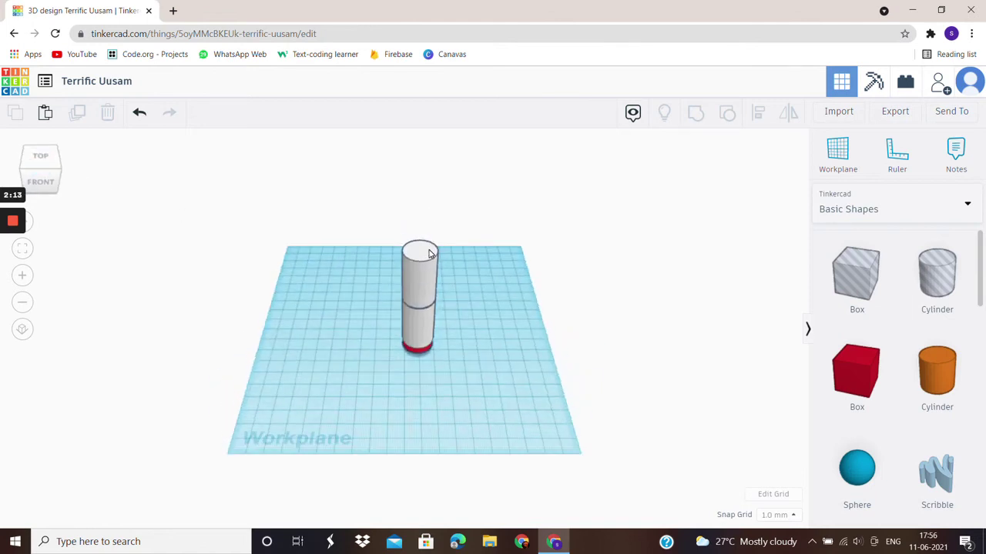
pyautogui.click(425, 252)
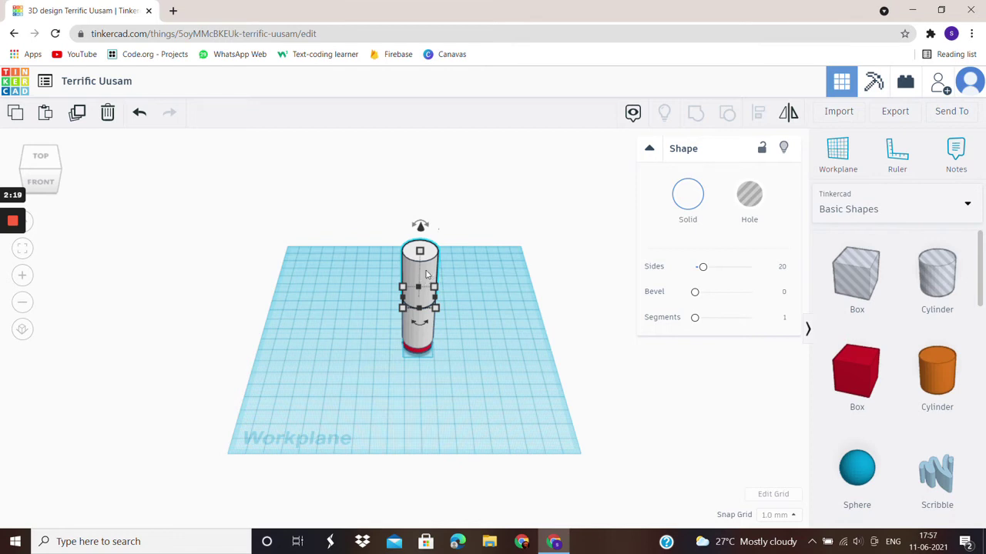
# Colour the upper cylinder red, then copy it
pyautogui.click(689, 202)
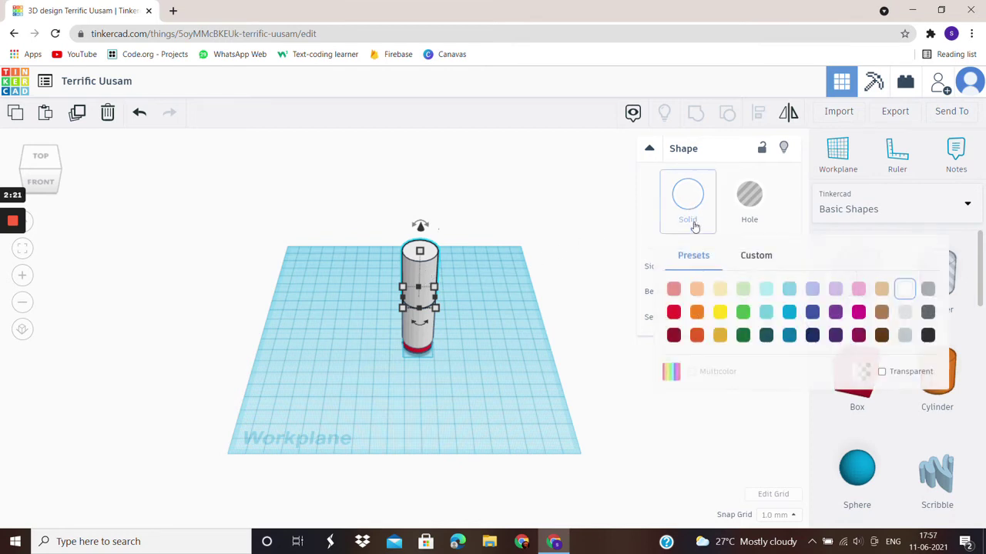
pyautogui.click(674, 313)
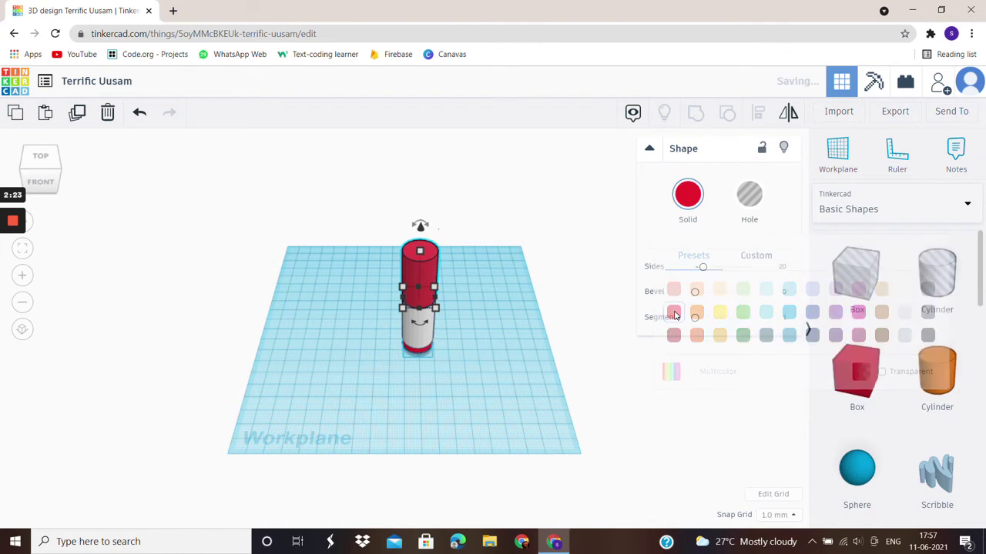
pyautogui.click(488, 284)
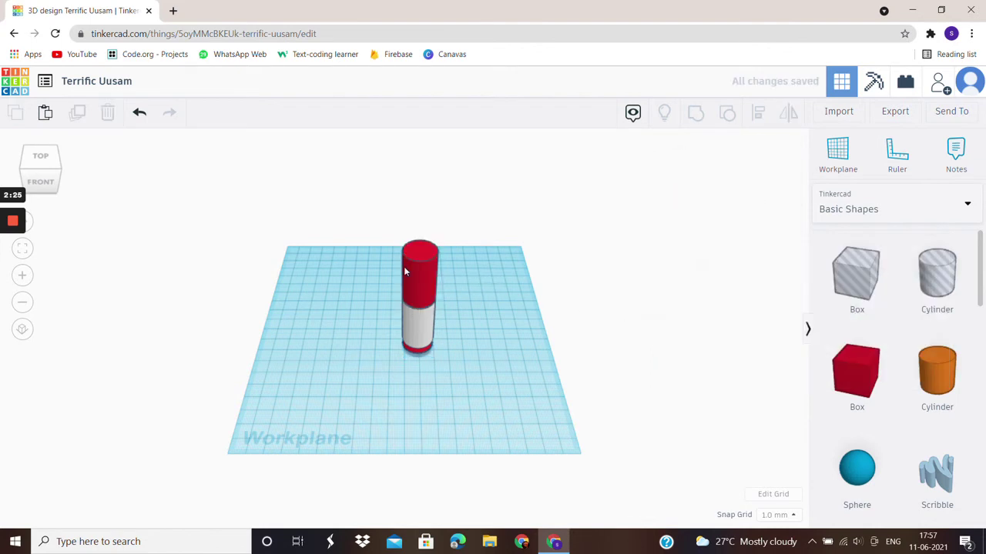
pyautogui.click(424, 273)
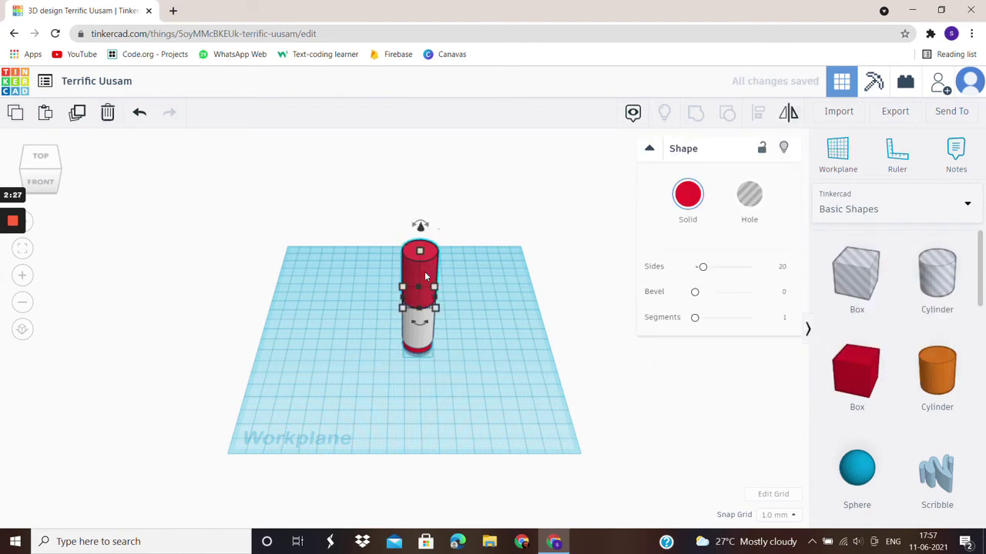
pyautogui.click(16, 112)
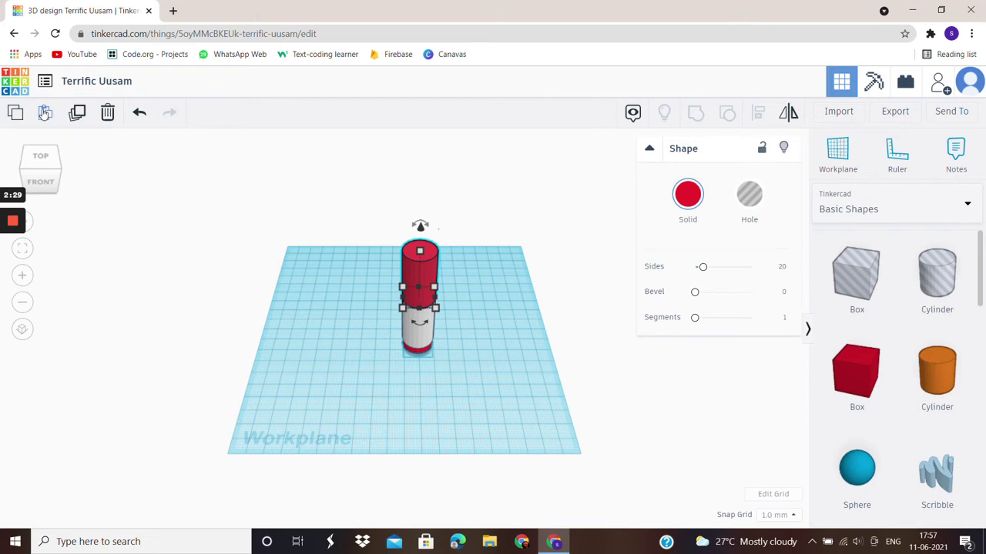
# Paste a copy of the red cylinder and raise it onto the top of the stack
pyautogui.click(44, 112)
pyautogui.moveTo(448, 259); pyautogui.dragTo(426, 252)
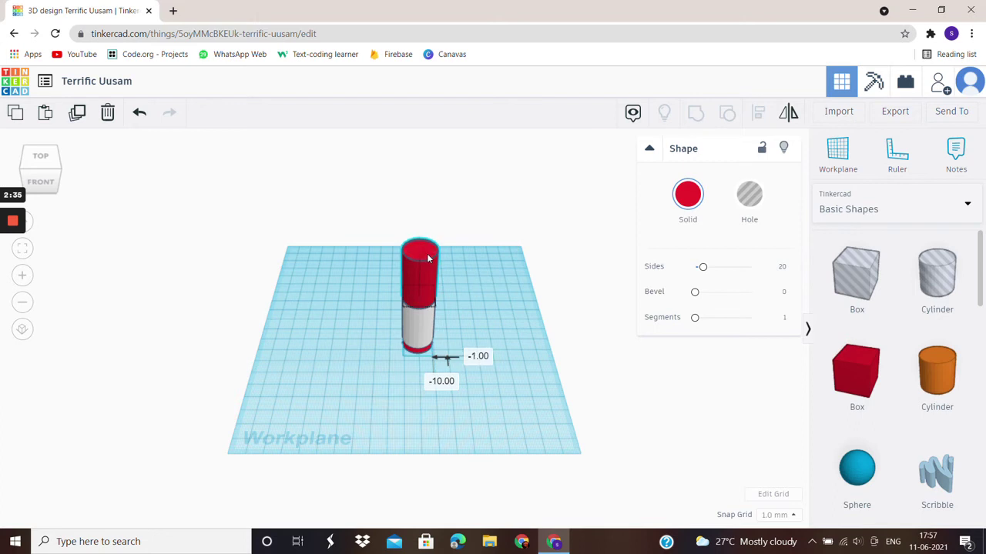
pyautogui.moveTo(426, 252); pyautogui.dragTo(422, 171)
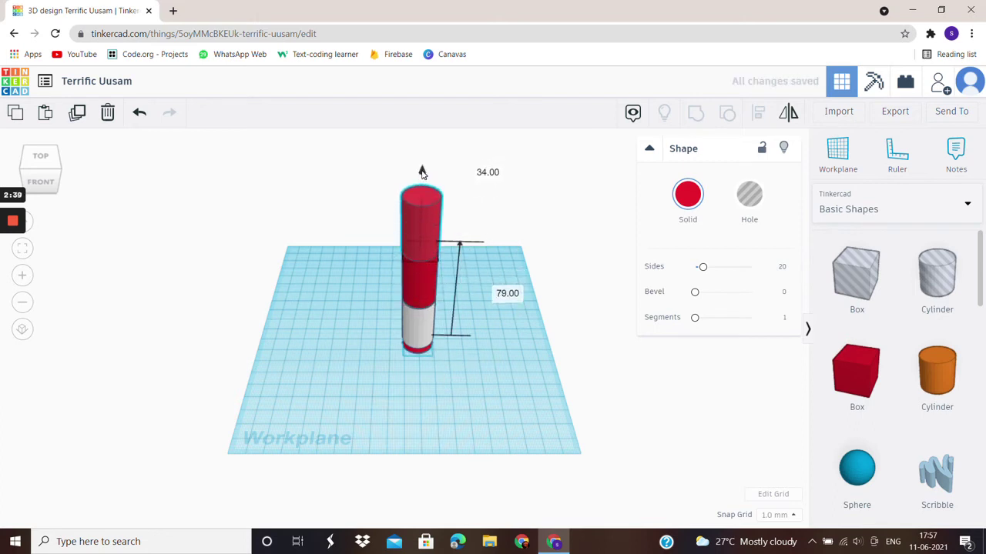
pyautogui.click(506, 191)
# Colour the new top cylinder white
pyautogui.click(420, 209)
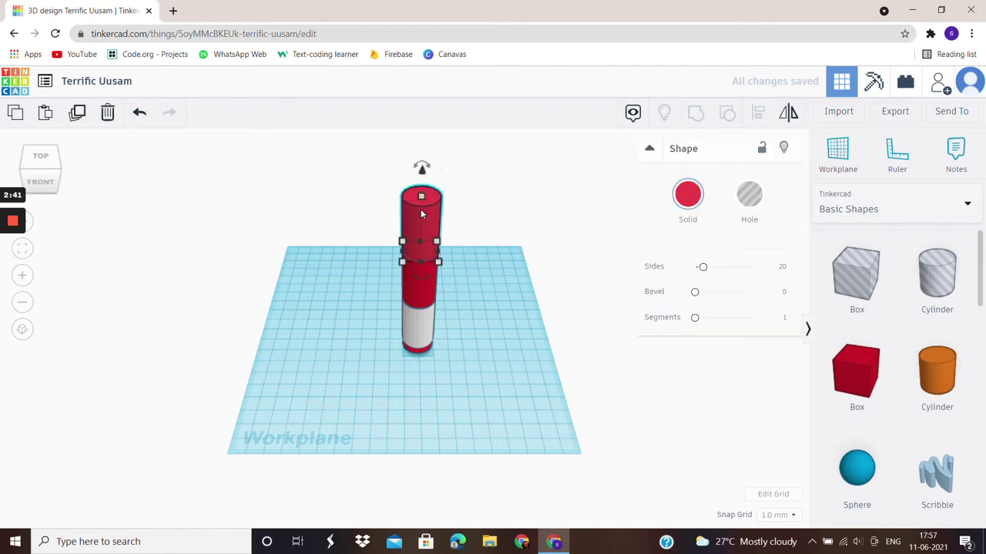
pyautogui.click(679, 200)
pyautogui.click(905, 290)
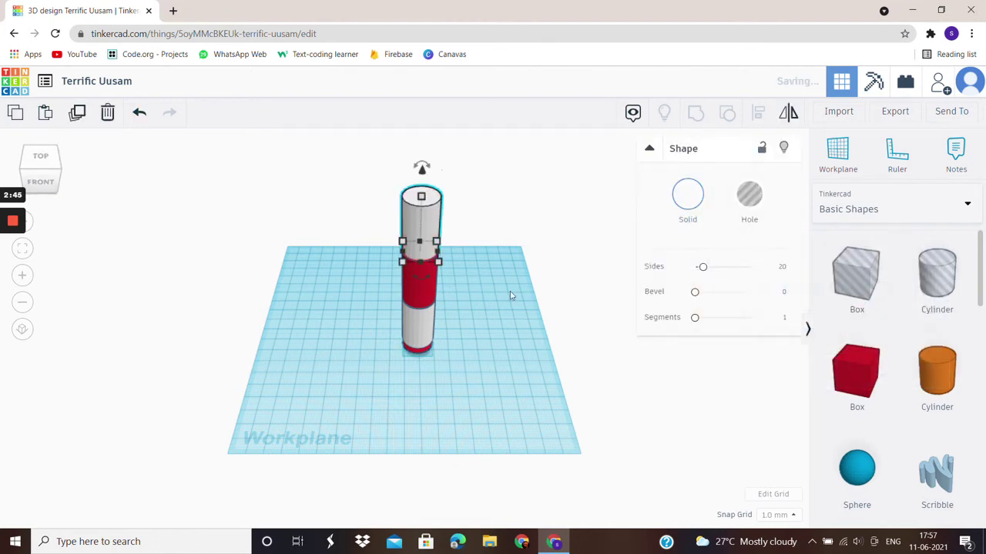
pyautogui.click(460, 288)
pyautogui.scroll(3, 460, 288)
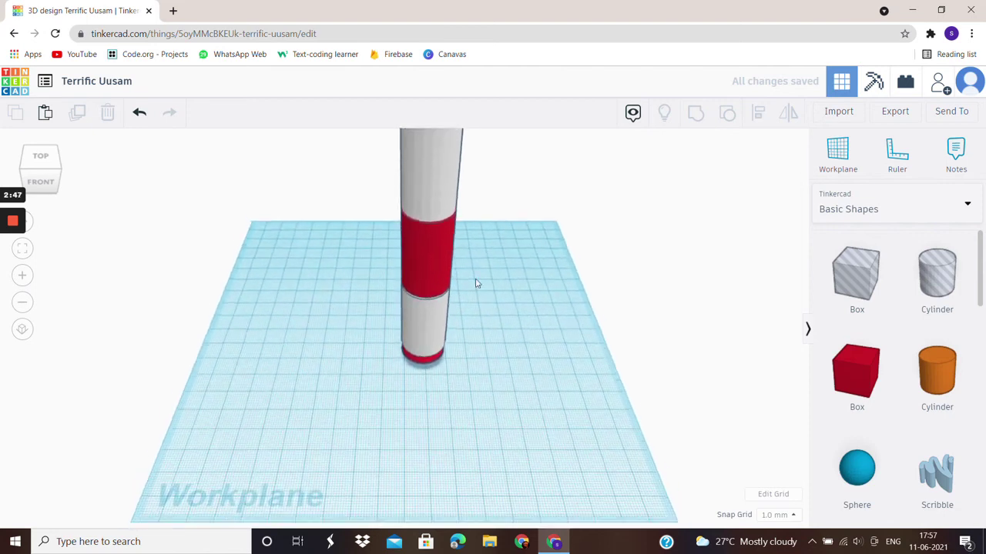
pyautogui.scroll(-4, 475, 282)
pyautogui.scroll(-2, 880, 370)
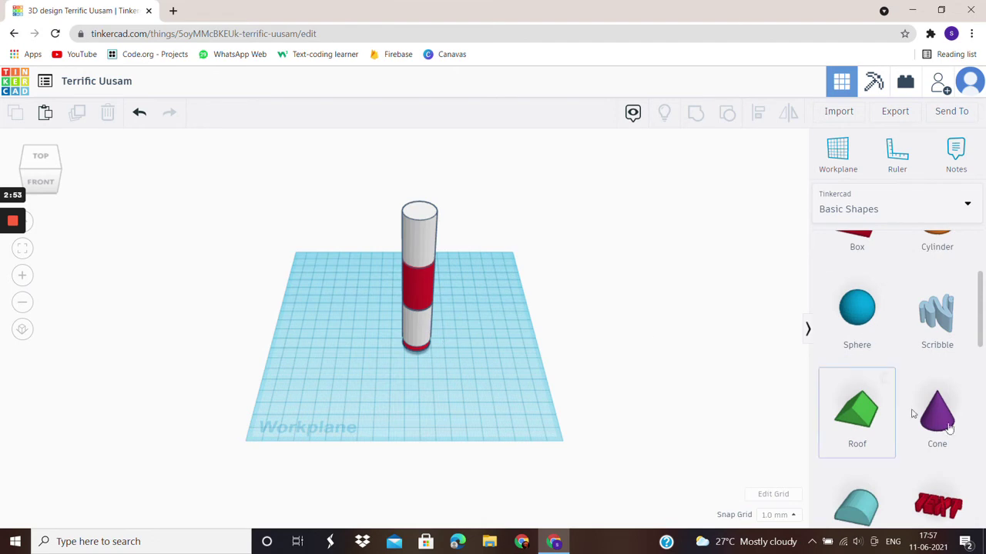
pyautogui.scroll(1, 941, 434)
pyautogui.scroll(1, 946, 437)
# Add a cone, lift it onto the body's top and centre it with arrow-key nudges
pyautogui.scroll(-1, 947, 454)
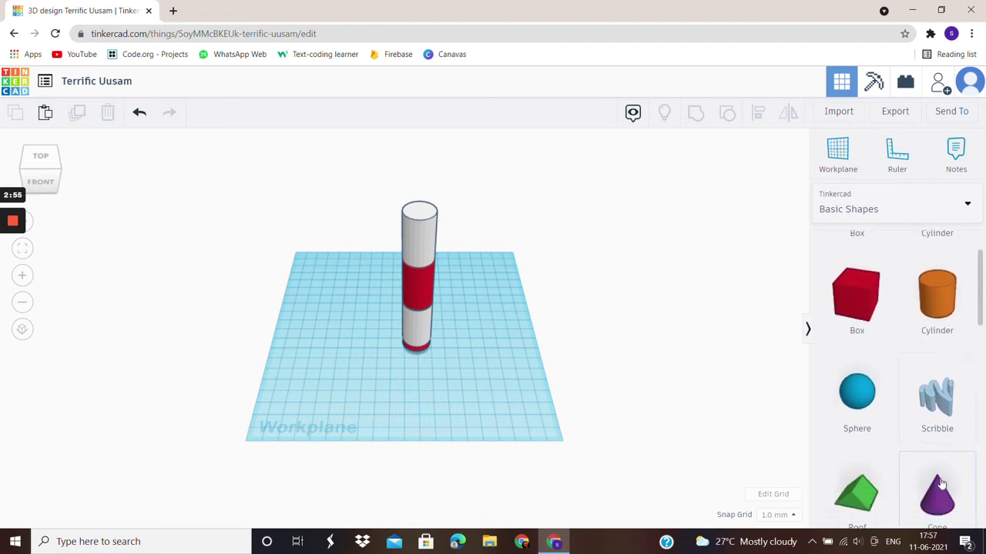
pyautogui.moveTo(952, 500); pyautogui.dragTo(422, 348)
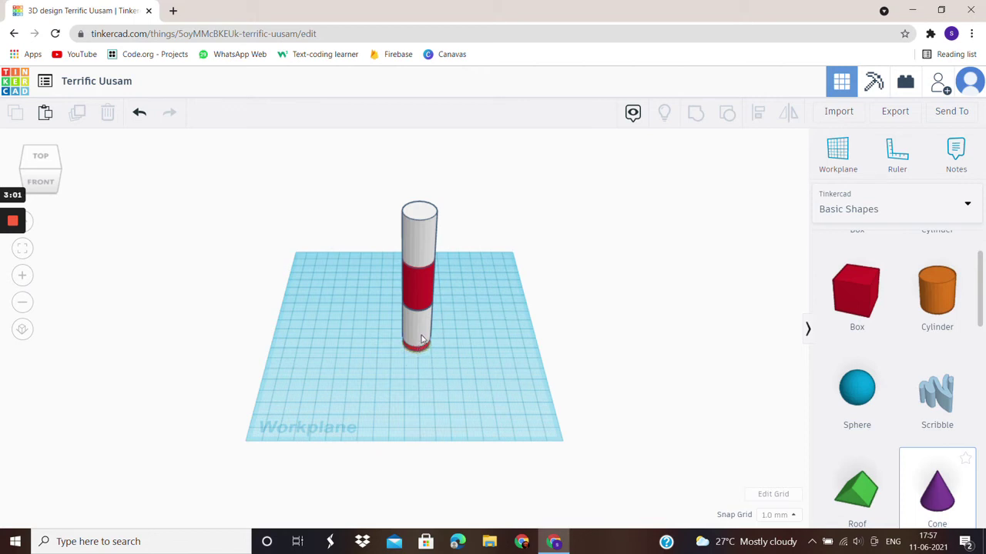
pyautogui.moveTo(422, 339)
pyautogui.mouseDown()
pyautogui.moveTo(421, 171)
pyautogui.moveTo(411, 160)
pyautogui.moveTo(414, 171)
pyautogui.mouseUp()
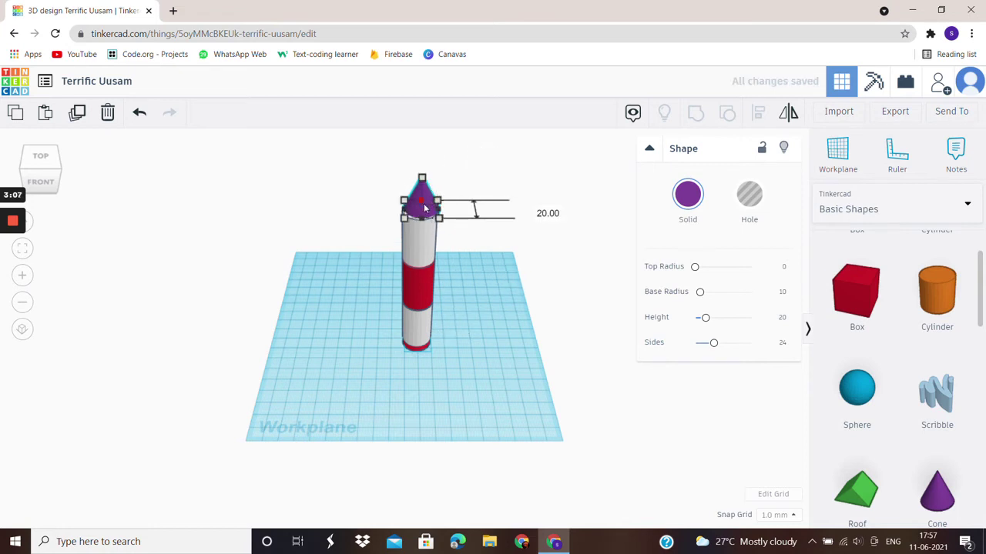
pyautogui.hotkey('ctrl', 'Down')
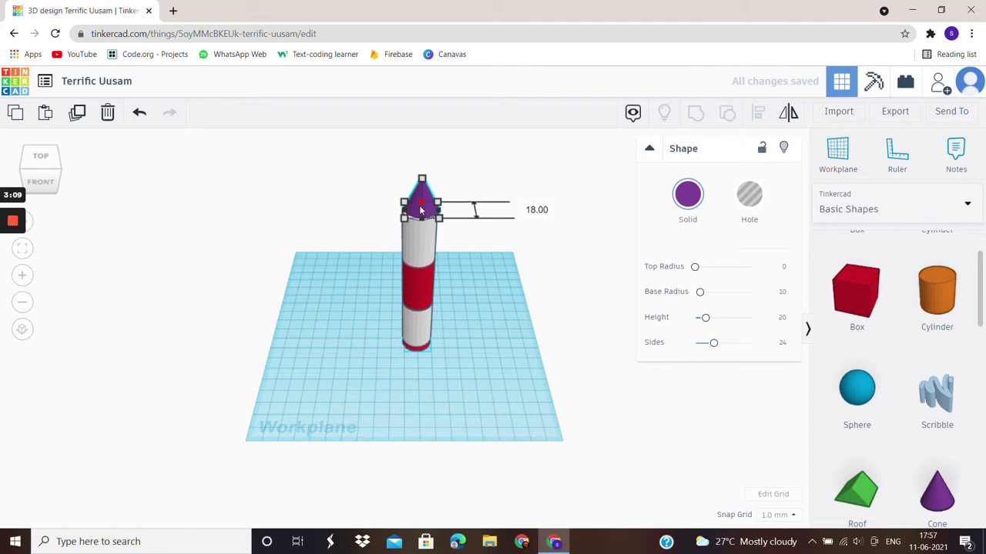
pyautogui.hotkey('ctrl', 'Down')
pyautogui.hotkey('ctrl', 'Down')
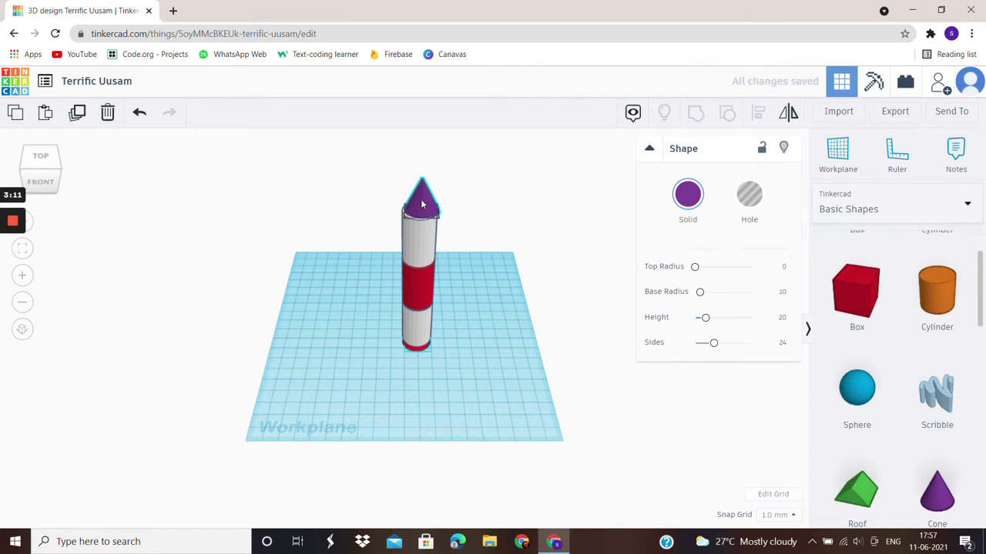
pyautogui.press('Left')
pyautogui.press('Up')
pyautogui.press('Down')
pyautogui.press('Down')
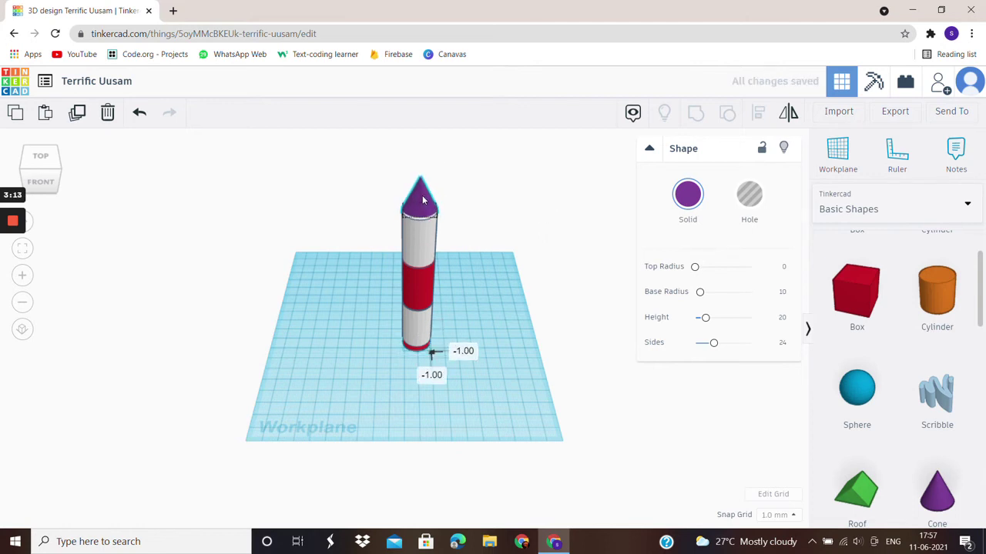
pyautogui.press('Up')
pyautogui.press('Up')
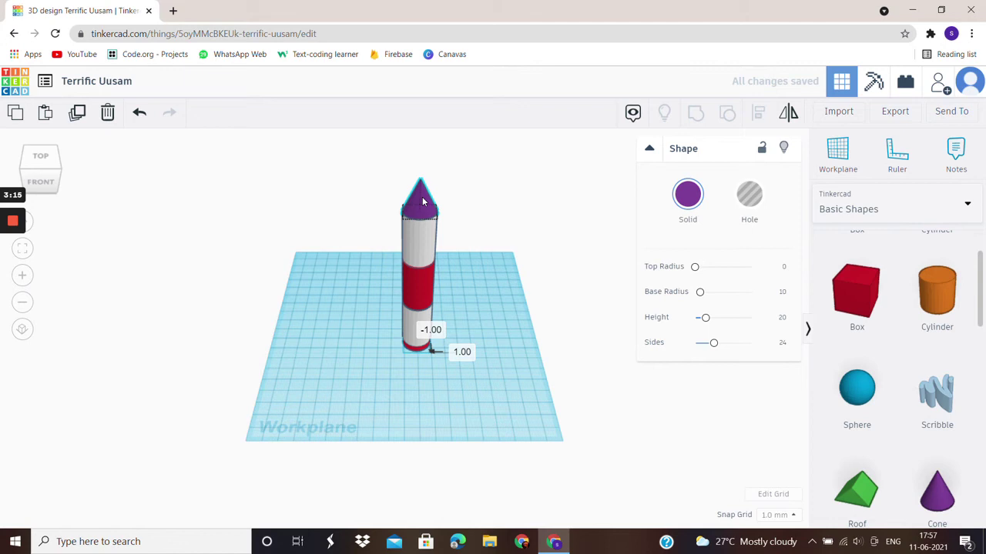
pyautogui.click(53, 166)
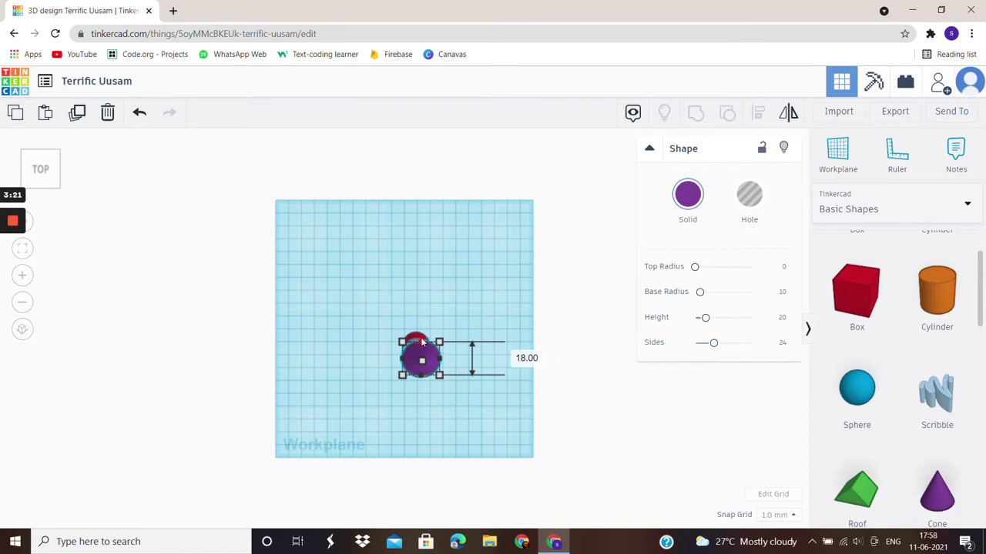
# Inspect the rocket from the front and underneath, then select the purple nose cone
pyautogui.click(531, 308)
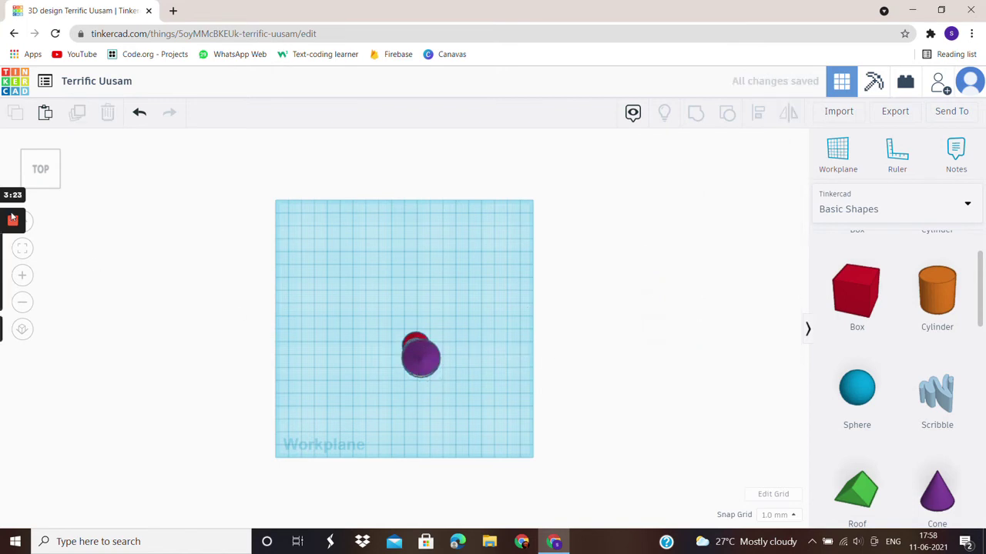
pyautogui.click(43, 194)
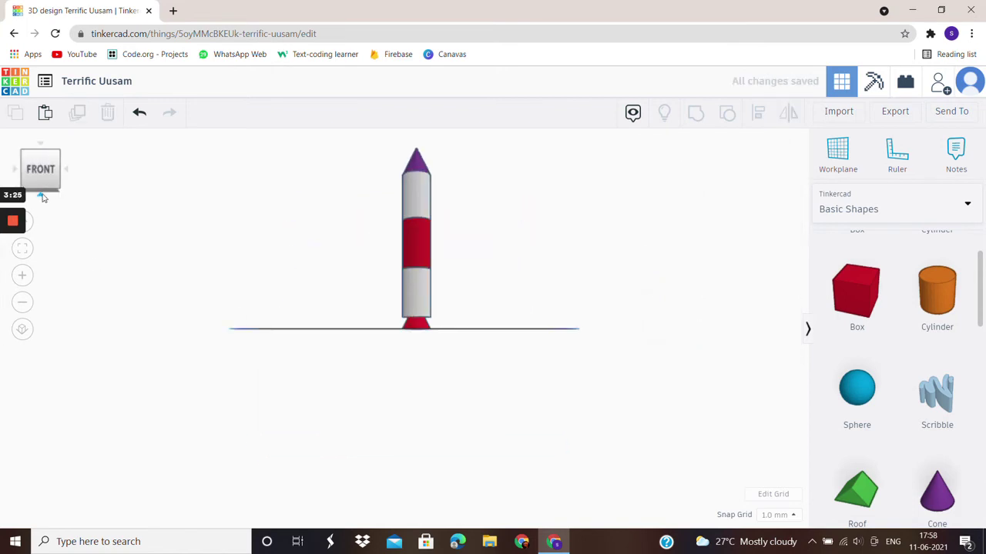
pyautogui.click(42, 196)
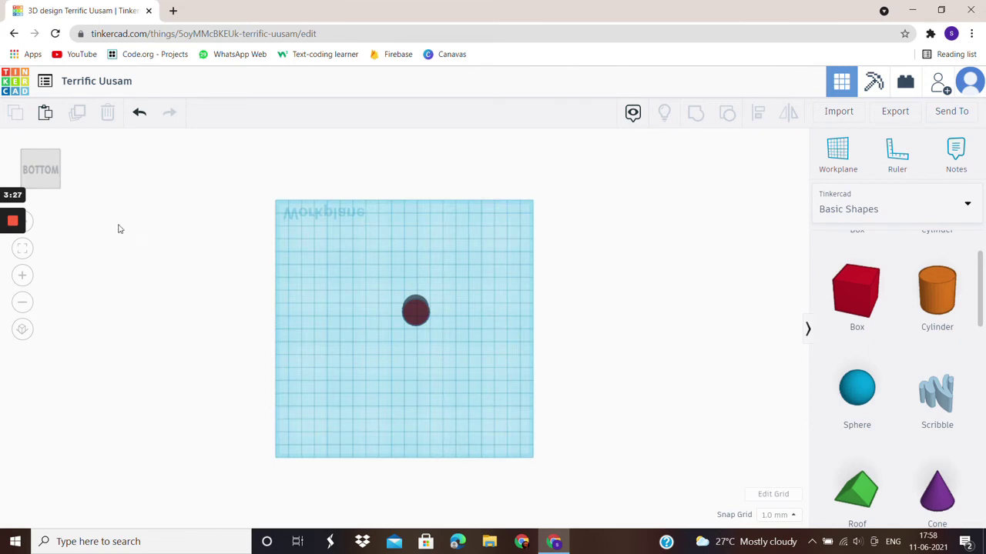
pyautogui.click(39, 155)
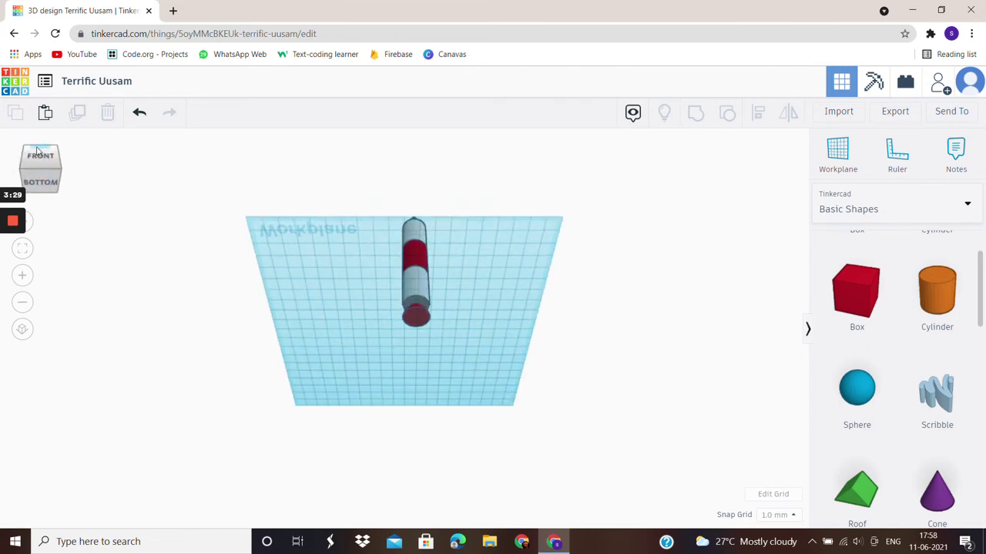
pyautogui.click(37, 151)
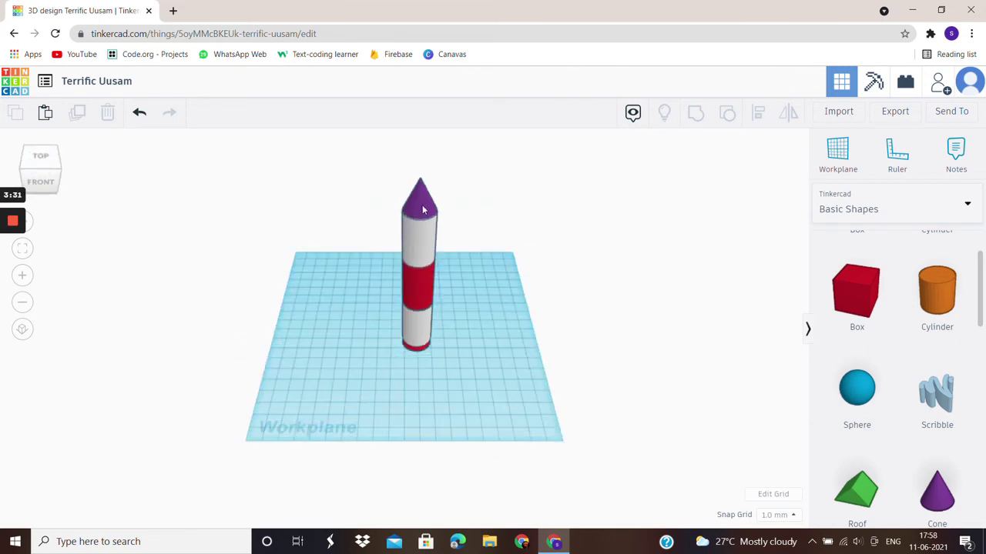
pyautogui.click(422, 205)
pyautogui.click(687, 194)
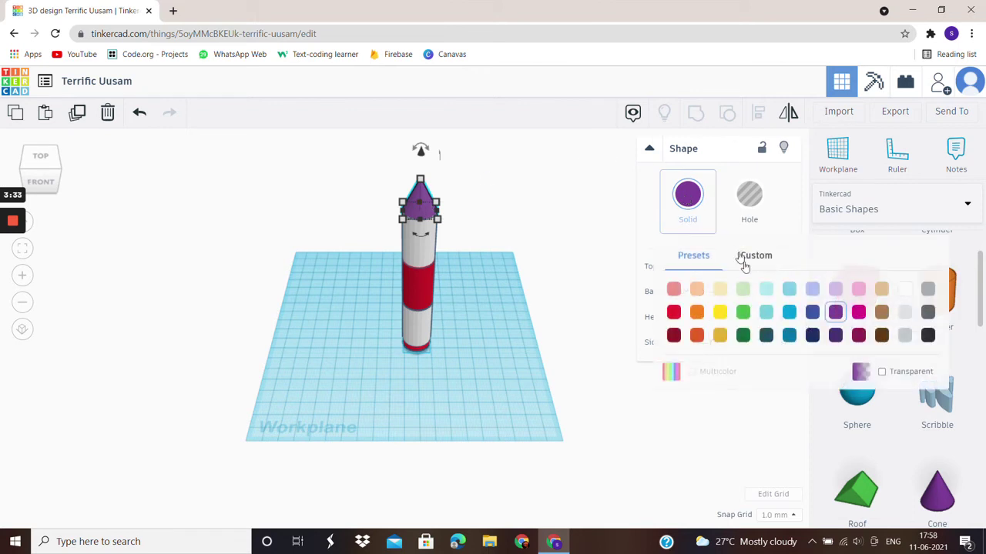
pyautogui.click(673, 312)
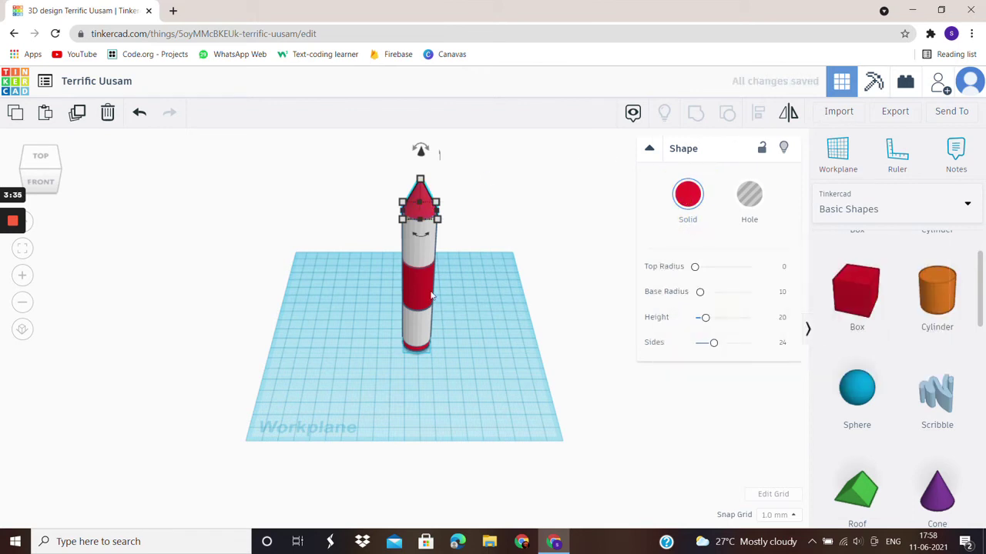
pyautogui.click(465, 288)
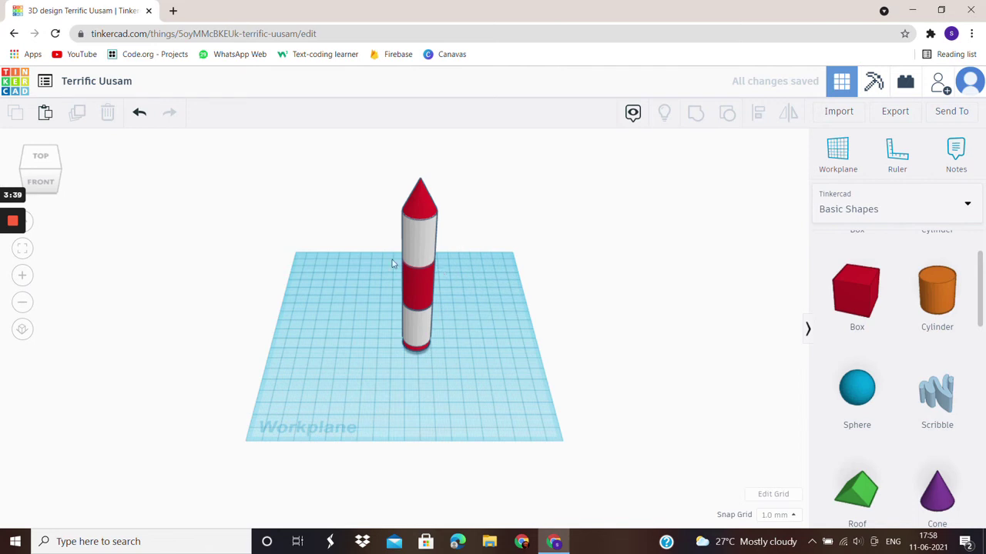
pyautogui.scroll(-2, 449, 251)
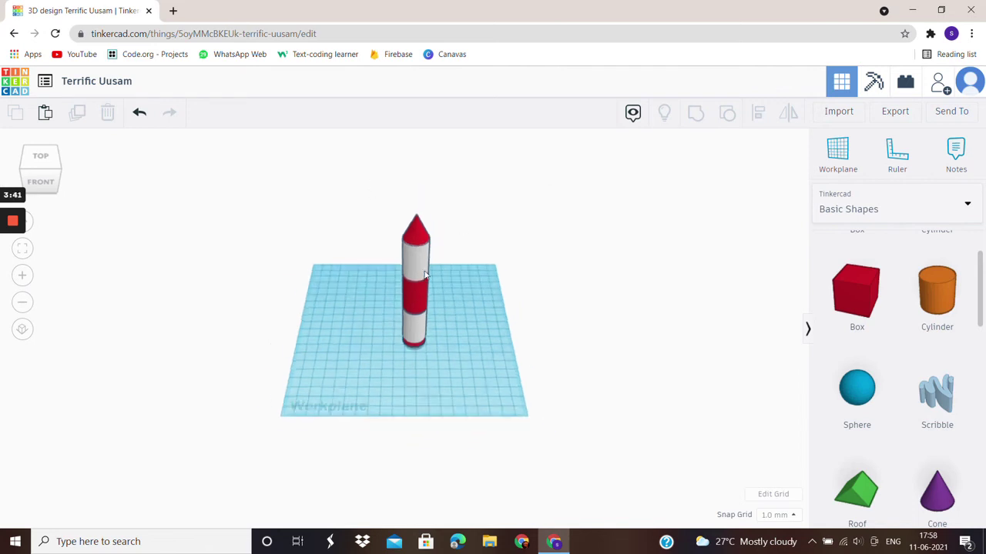
pyautogui.scroll(-2, 449, 251)
pyautogui.scroll(2, 436, 293)
pyautogui.scroll(3, 443, 302)
pyautogui.scroll(2, 443, 303)
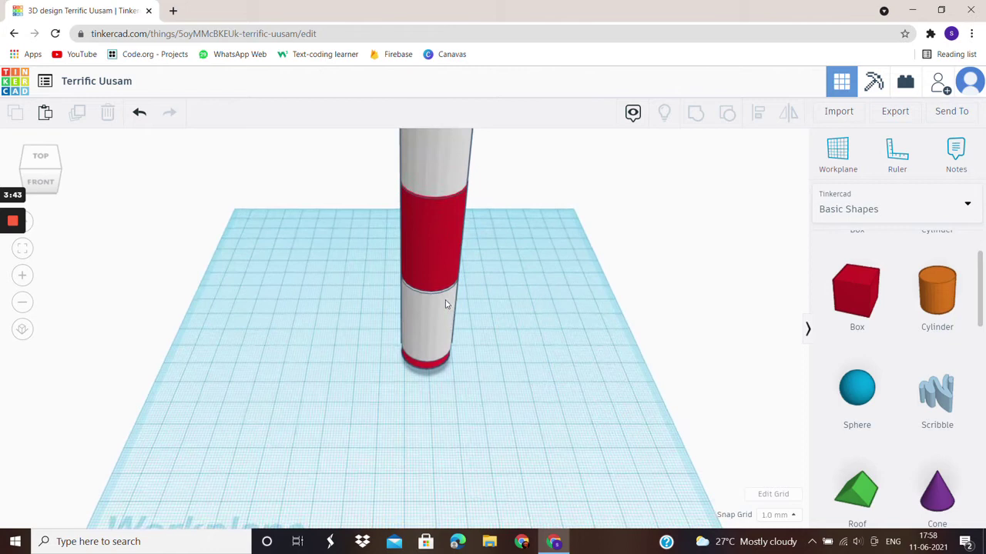
pyautogui.scroll(-3, 446, 304)
pyautogui.scroll(1, 482, 262)
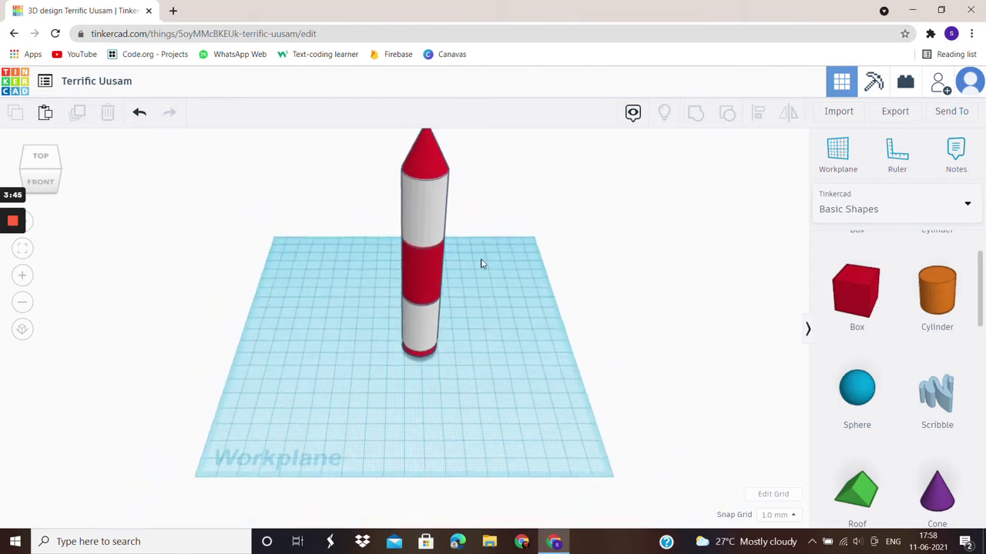
pyautogui.scroll(2, 497, 286)
pyautogui.scroll(-2, 524, 286)
pyautogui.scroll(-2, 529, 306)
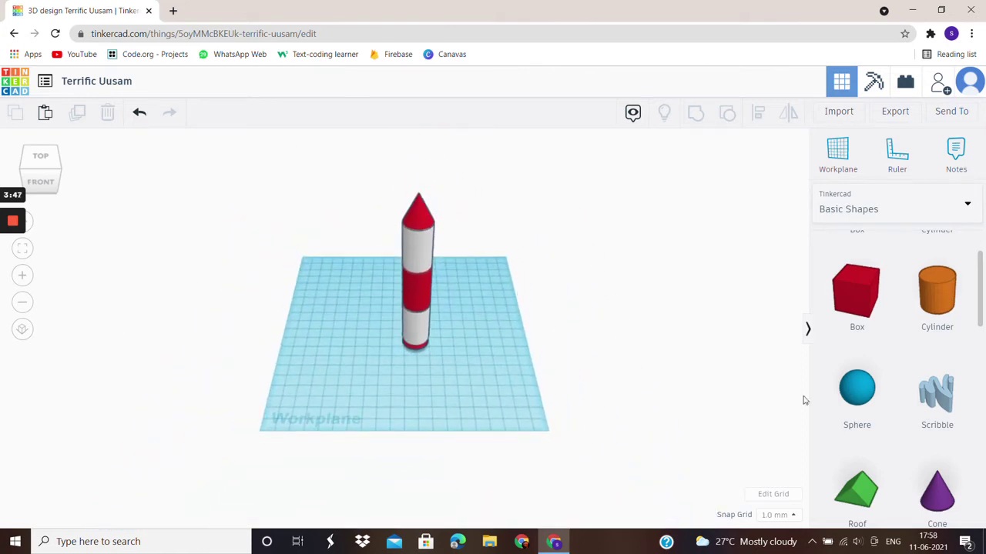
pyautogui.scroll(2, 483, 284)
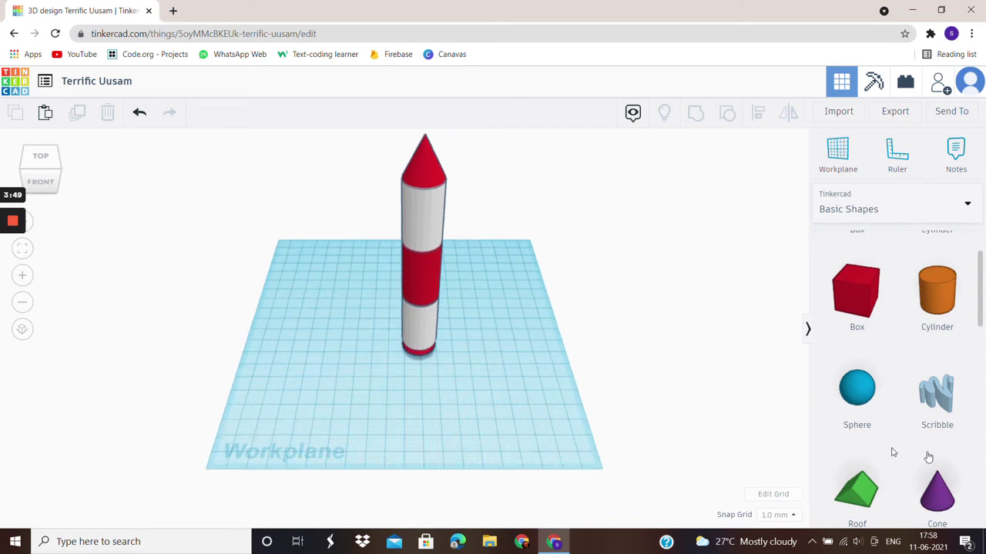
pyautogui.scroll(-2, 974, 475)
pyautogui.scroll(-1, 975, 473)
pyautogui.scroll(-2, 584, 408)
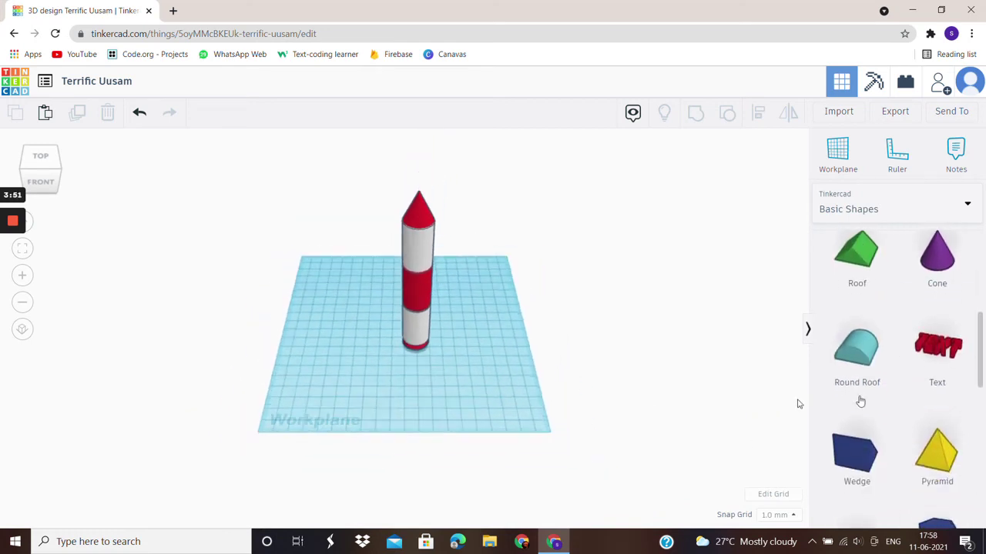
pyautogui.scroll(1, 955, 389)
pyautogui.scroll(1, 962, 402)
pyautogui.scroll(-1, 961, 403)
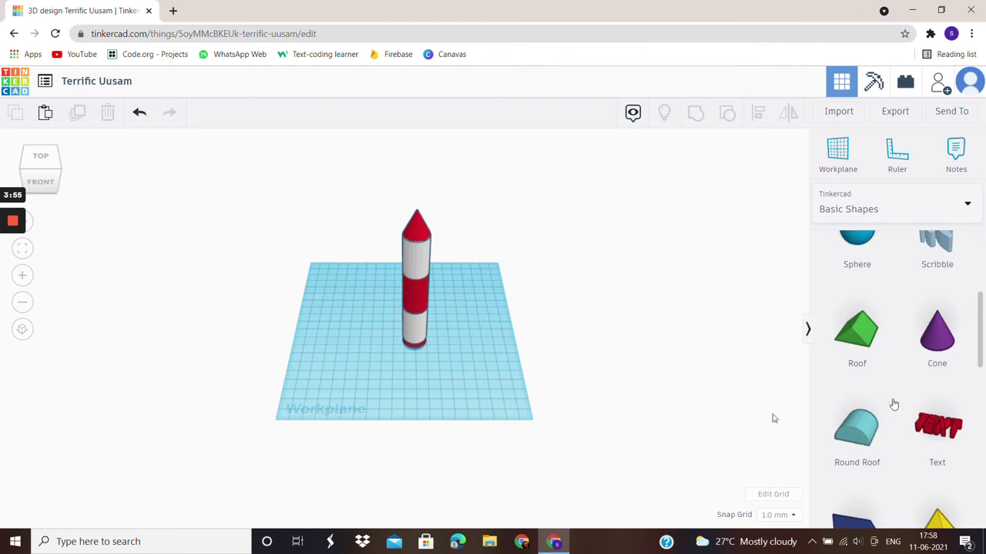
pyautogui.scroll(1, 893, 404)
pyautogui.scroll(3, 909, 416)
pyautogui.scroll(-4, 928, 451)
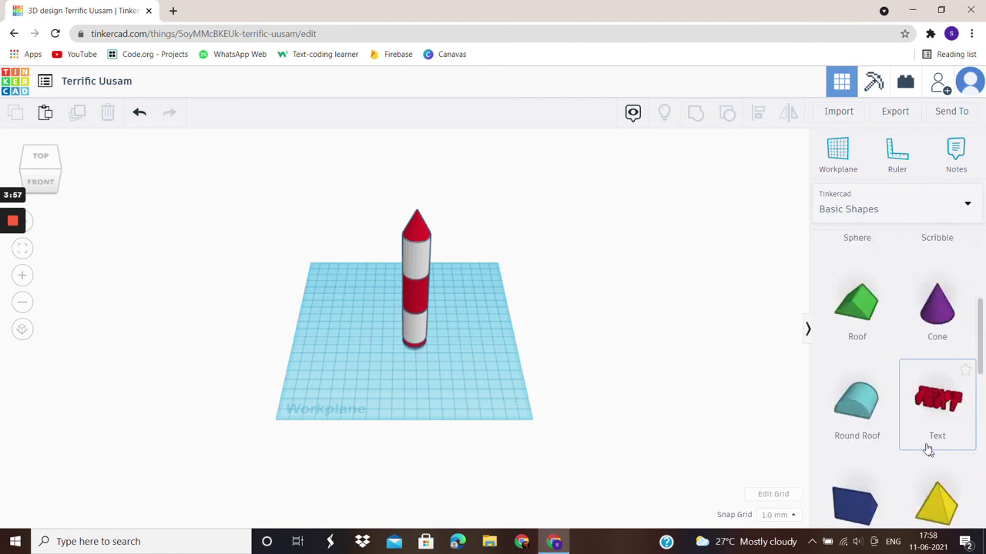
pyautogui.scroll(-1, 928, 450)
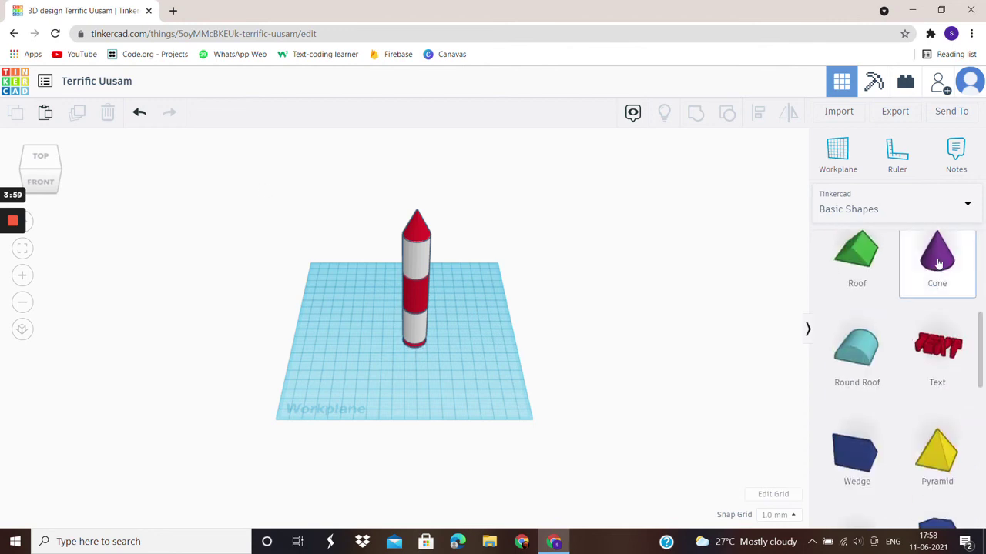
# Place a second cone beside the rocket's base, then drag a cylinder over it
pyautogui.moveTo(937, 265); pyautogui.dragTo(454, 354)
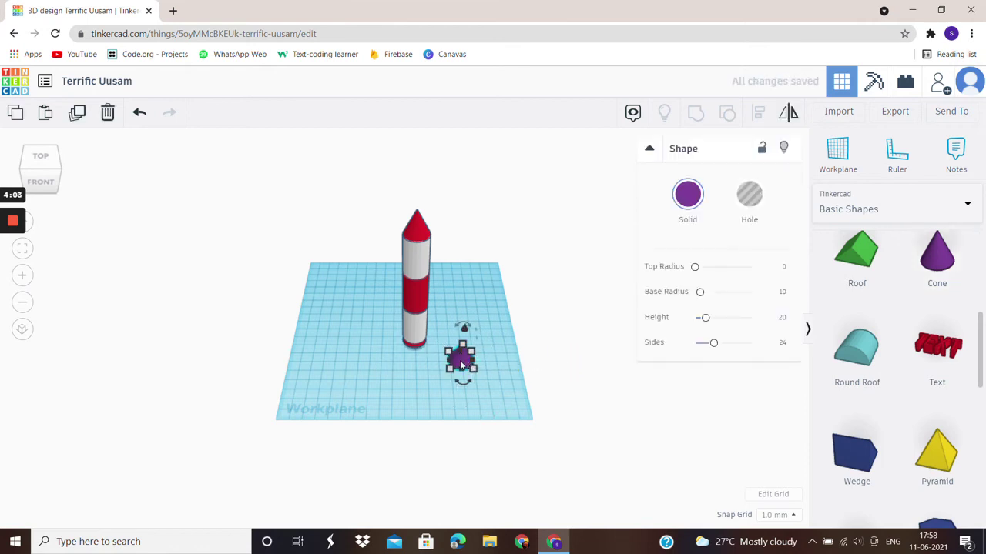
pyautogui.moveTo(462, 363); pyautogui.dragTo(442, 342)
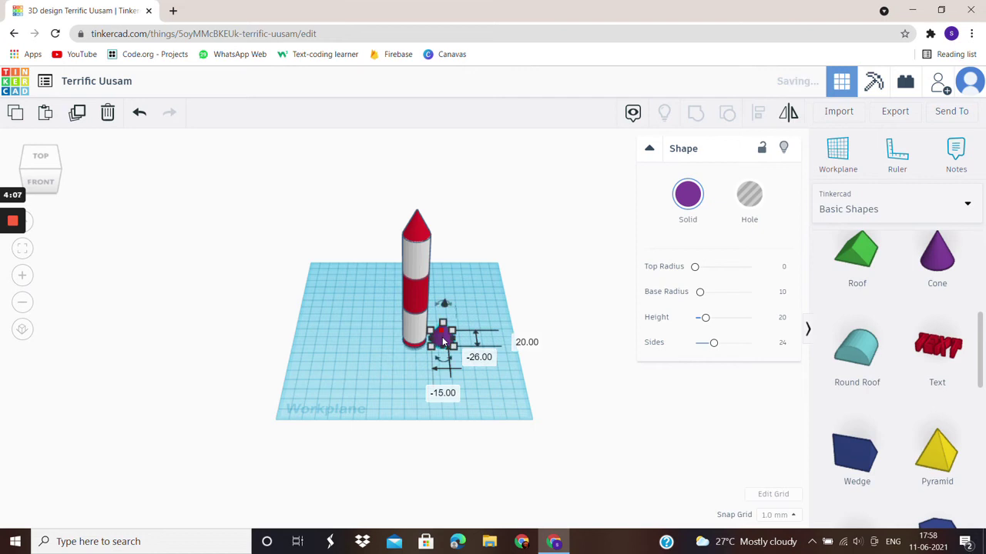
pyautogui.click(533, 361)
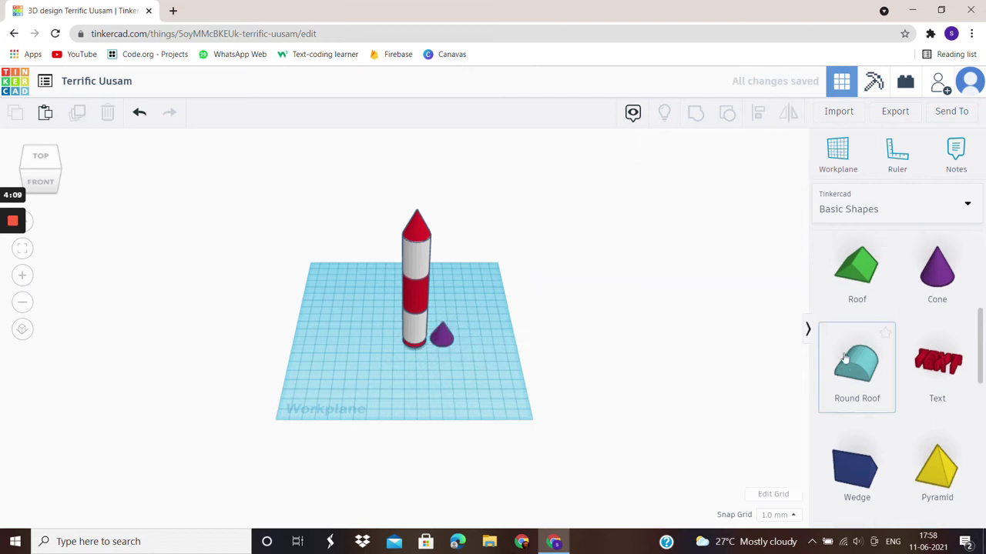
pyautogui.scroll(3, 857, 362)
pyautogui.scroll(1, 939, 362)
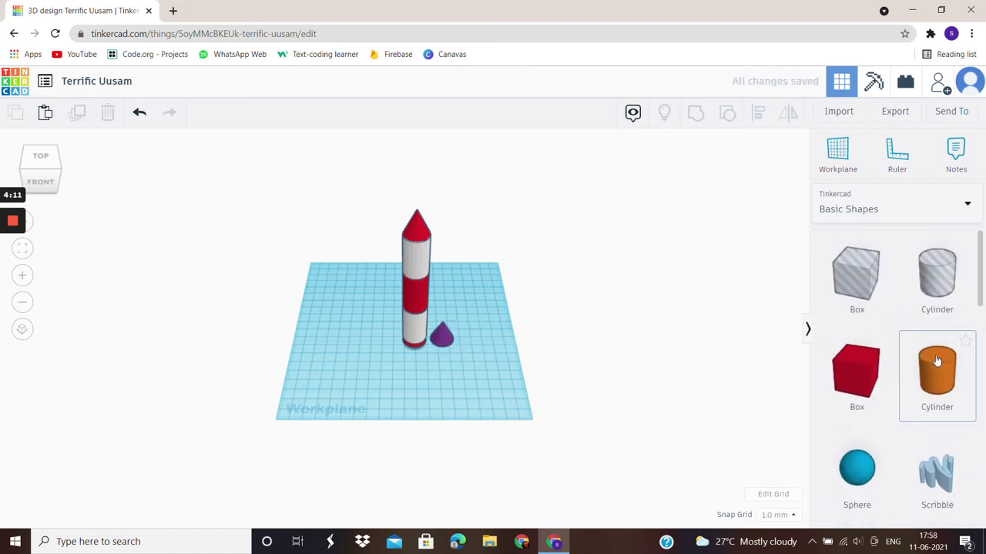
pyautogui.moveTo(933, 368)
pyautogui.mouseDown()
pyautogui.moveTo(477, 337)
pyautogui.moveTo(443, 345)
pyautogui.mouseUp()
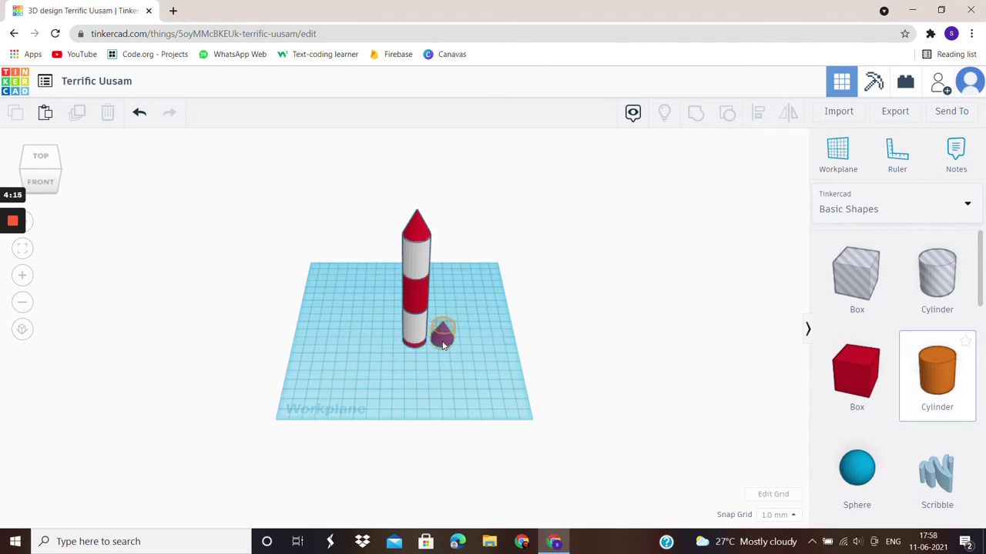
# Place an orange cylinder onto the purple cone beside the rocket, lowered to sit on it
pyautogui.moveTo(443, 344)
pyautogui.mouseDown()
pyautogui.moveTo(448, 284)
pyautogui.moveTo(448, 292)
pyautogui.mouseUp()
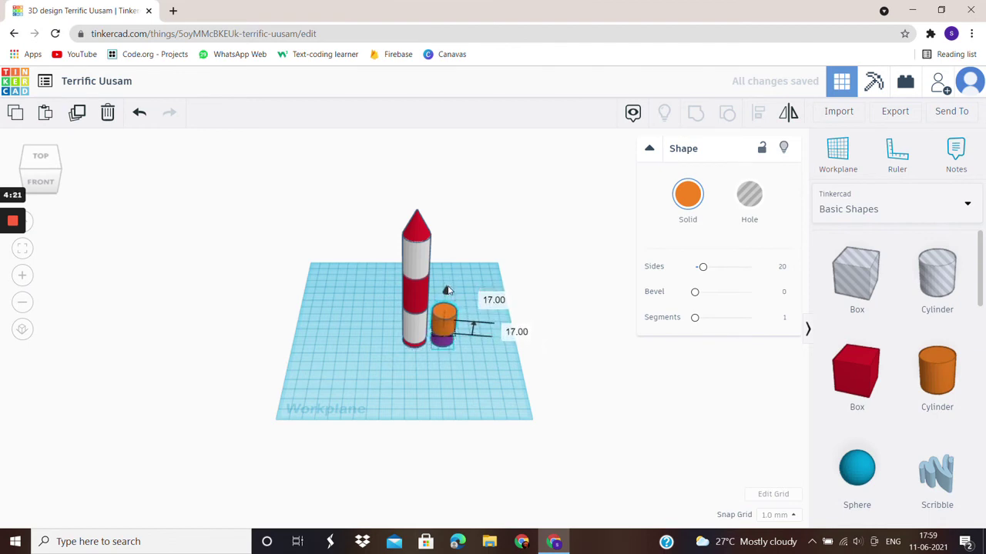
pyautogui.click(42, 183)
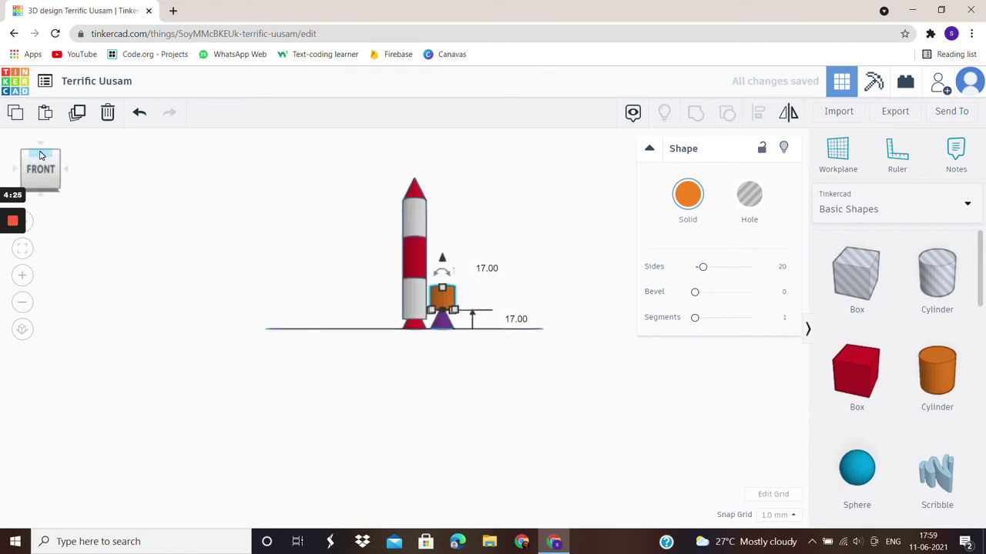
pyautogui.click(42, 153)
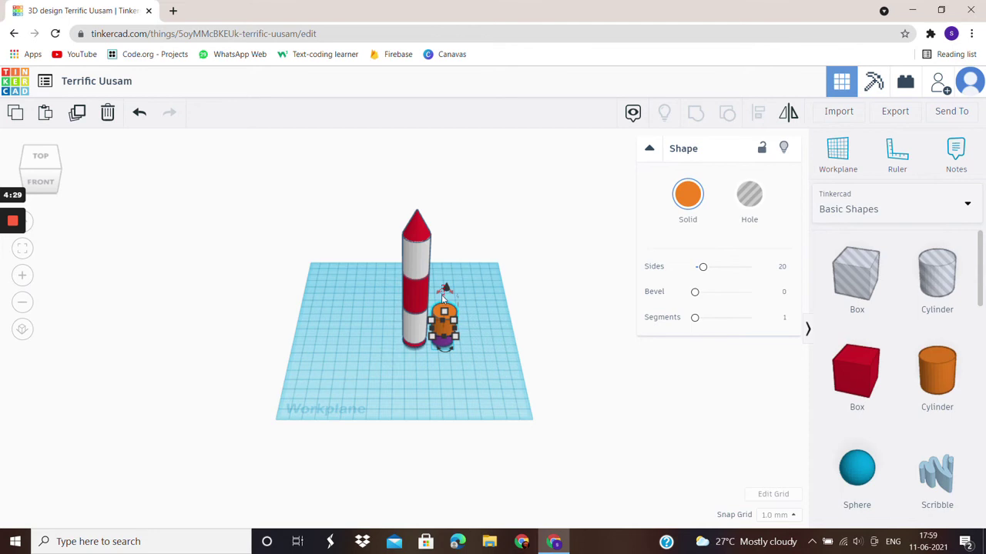
pyautogui.click(443, 298)
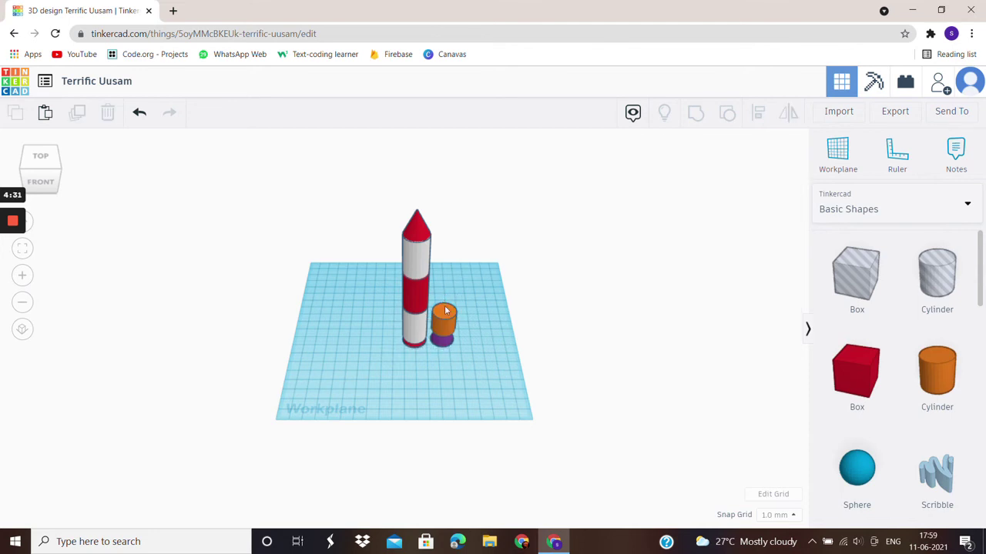
pyautogui.click(445, 310)
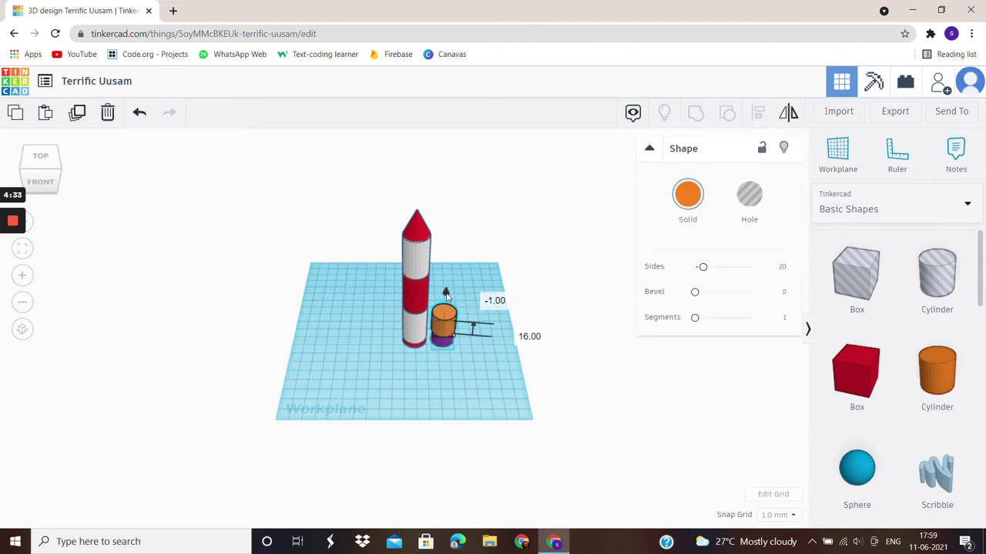
pyautogui.moveTo(445, 295); pyautogui.dragTo(446, 300)
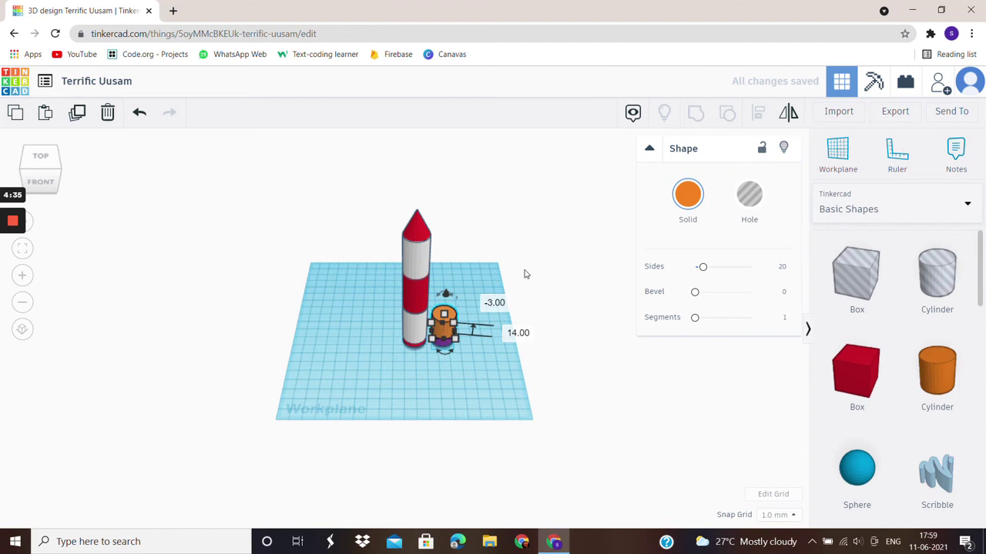
pyautogui.click(41, 172)
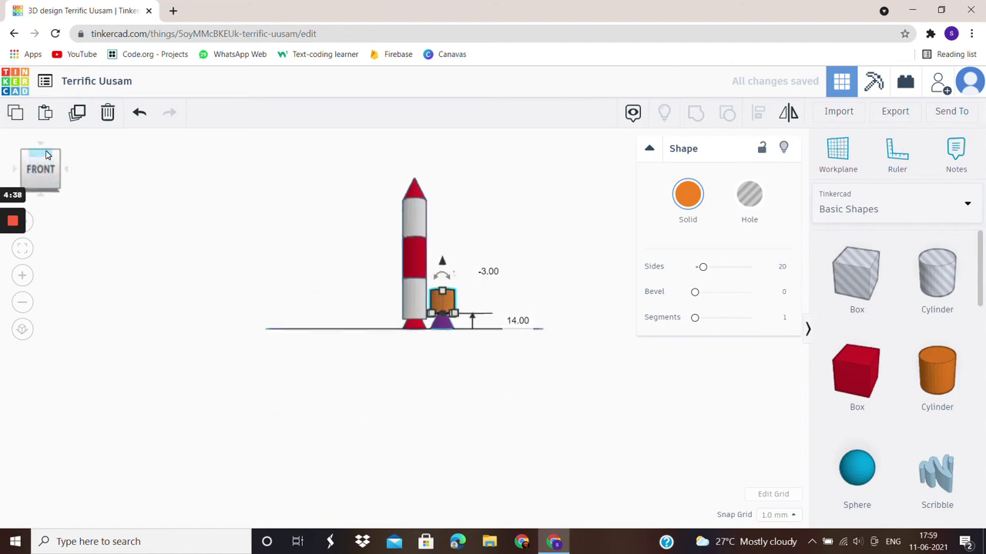
pyautogui.click(46, 157)
pyautogui.click(471, 220)
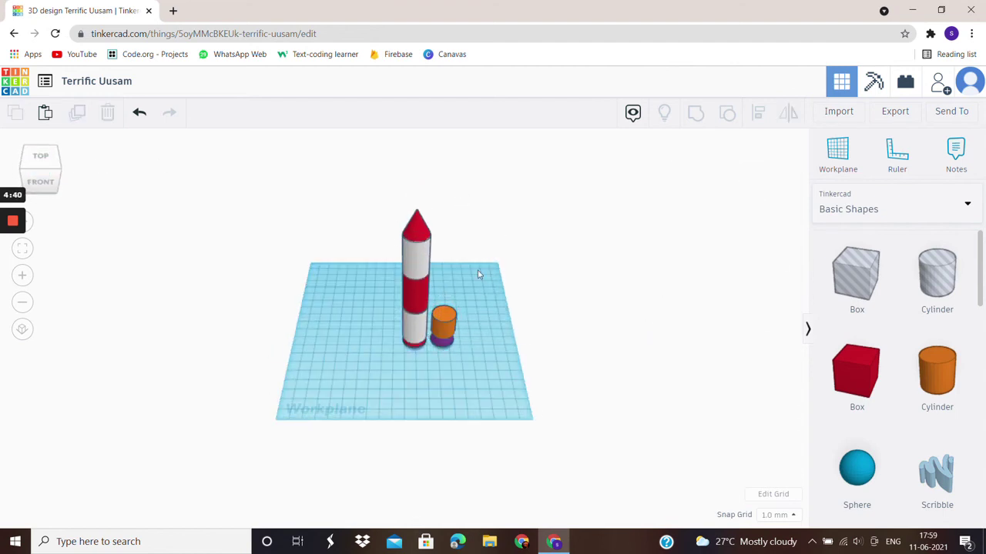
pyautogui.click(445, 314)
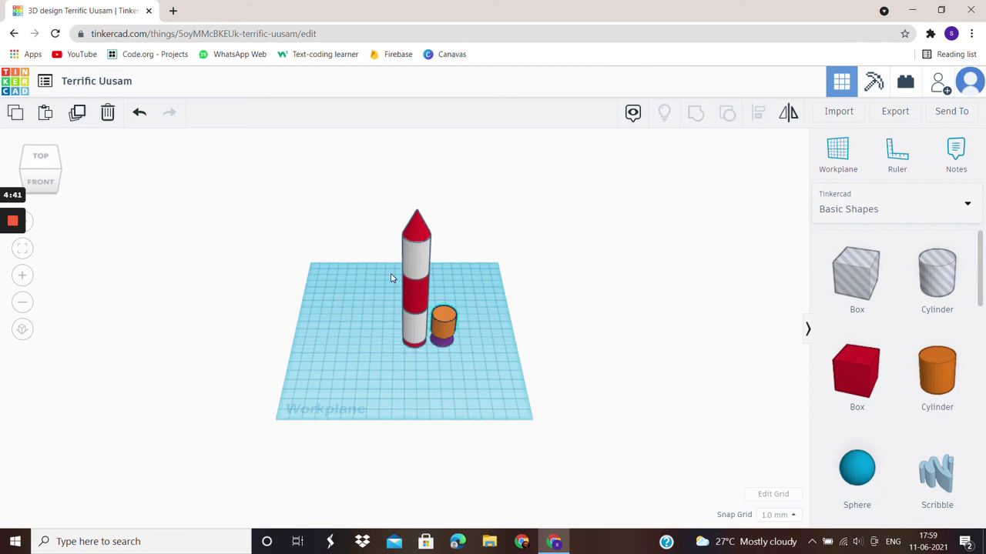
# Duplicate the cylinder and stack the copy aligned directly above the first one
pyautogui.click(17, 114)
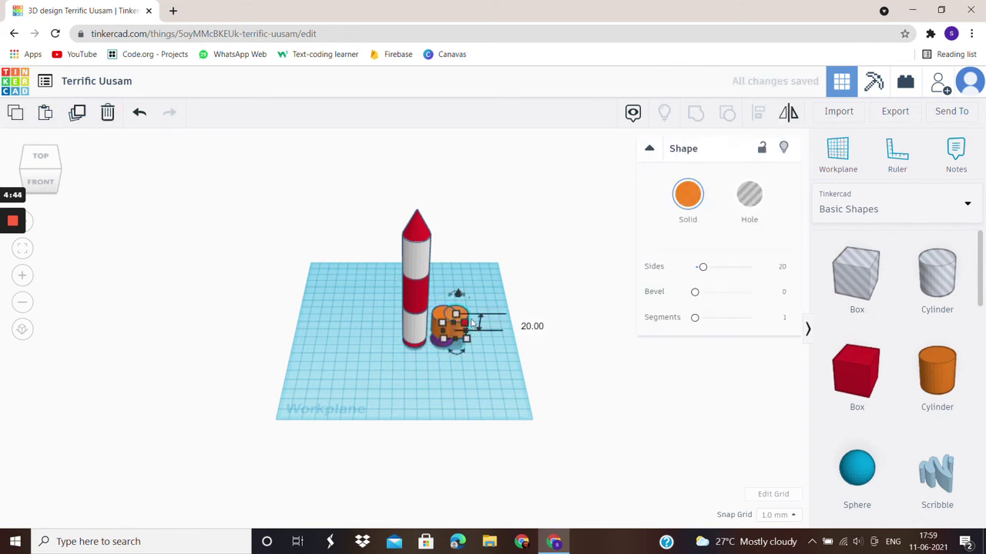
pyautogui.moveTo(472, 324); pyautogui.dragTo(455, 322)
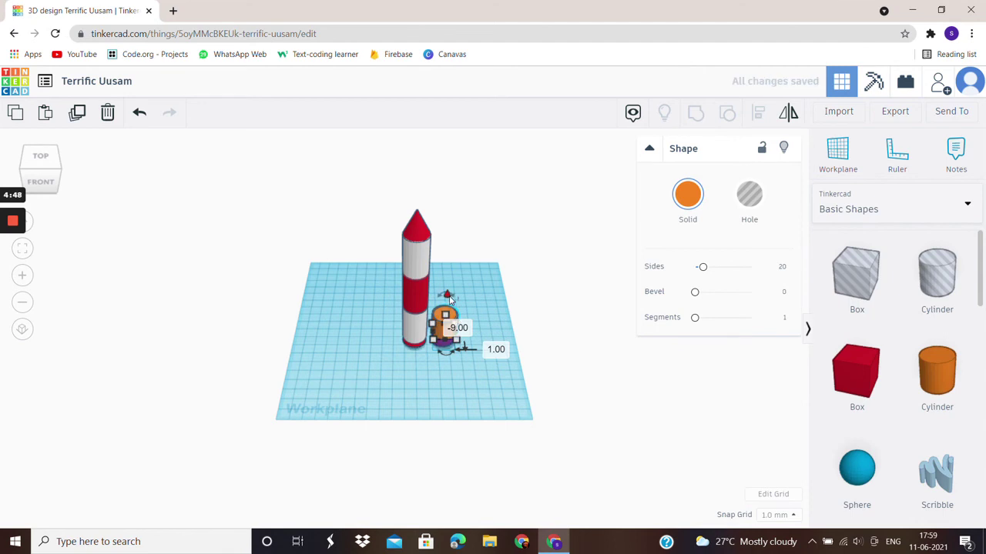
pyautogui.moveTo(447, 296); pyautogui.dragTo(449, 274)
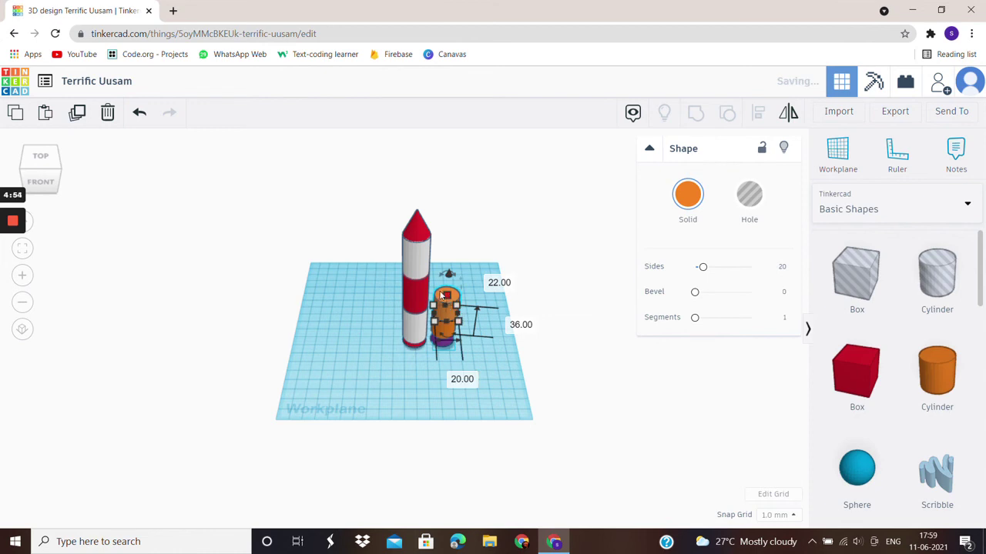
pyautogui.click(437, 302)
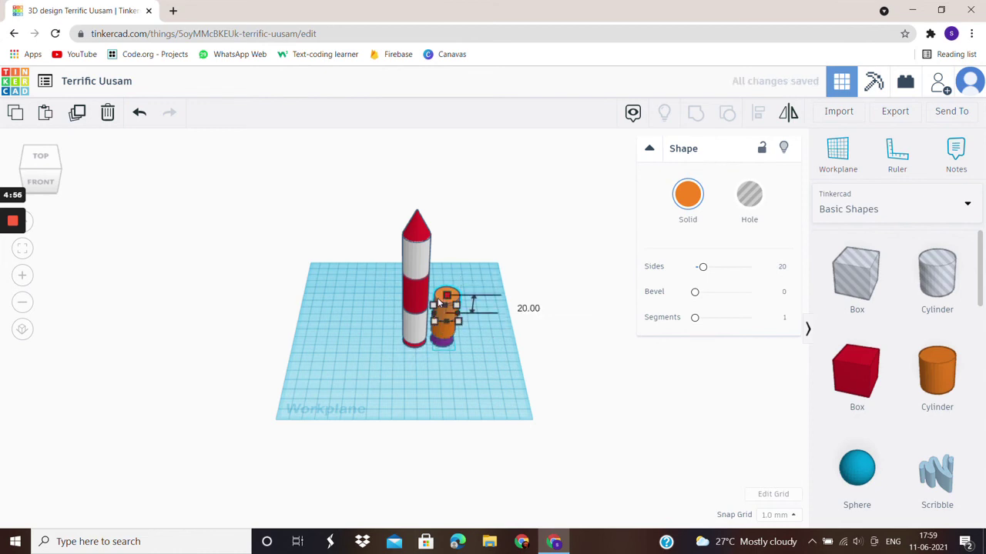
pyautogui.moveTo(440, 296); pyautogui.dragTo(436, 291)
pyautogui.click(131, 310)
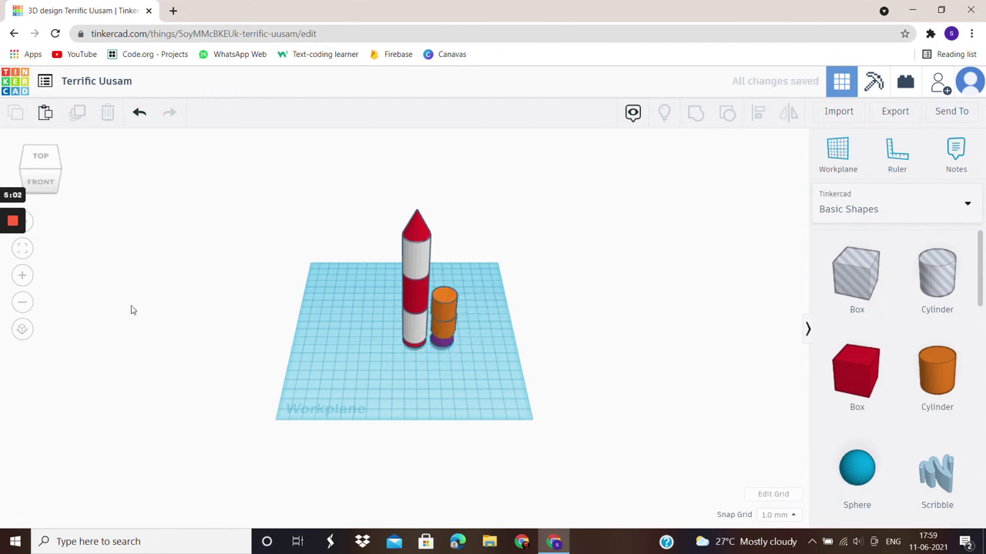
pyautogui.click(446, 311)
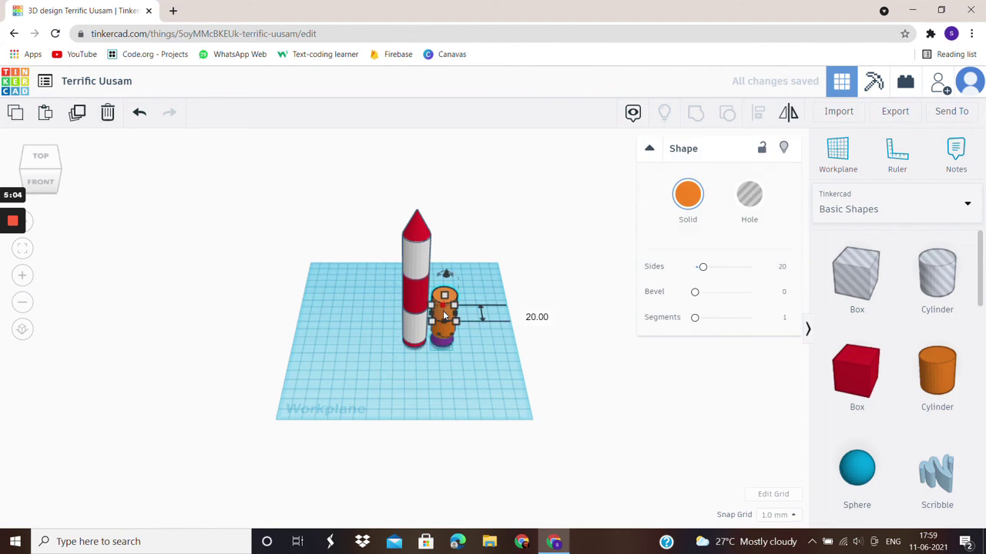
pyautogui.moveTo(453, 312); pyautogui.dragTo(445, 314)
pyautogui.click(487, 292)
pyautogui.moveTo(446, 304); pyautogui.dragTo(447, 300)
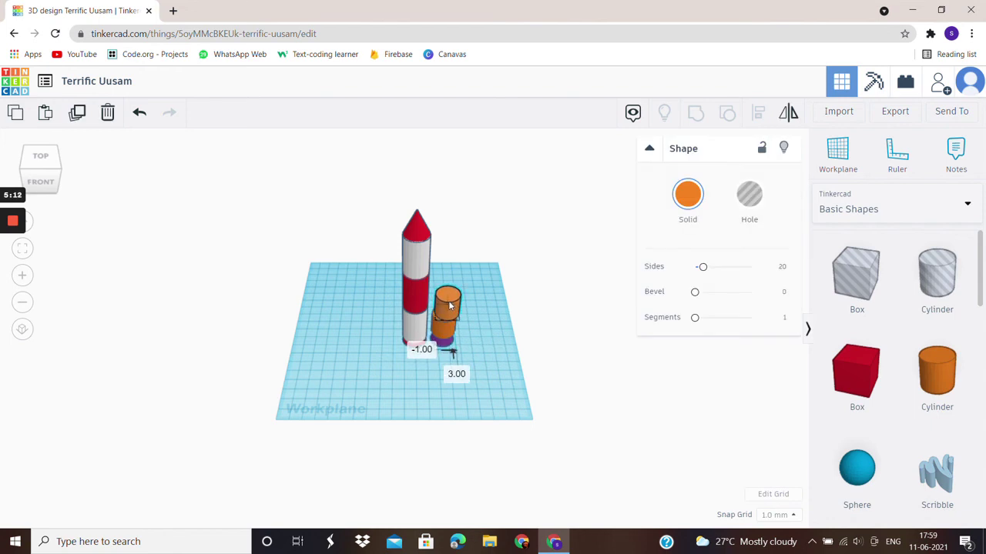
pyautogui.click(484, 259)
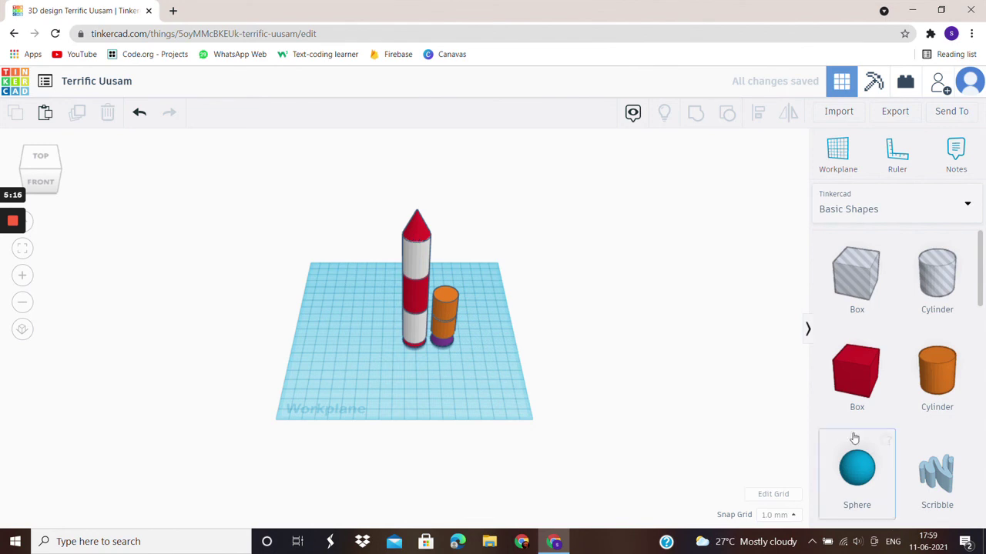
# Add another purple cone to the workplane and move it beside the booster
pyautogui.scroll(-4, 851, 431)
pyautogui.scroll(-1, 886, 435)
pyautogui.scroll(-3, 924, 427)
pyautogui.scroll(5, 927, 418)
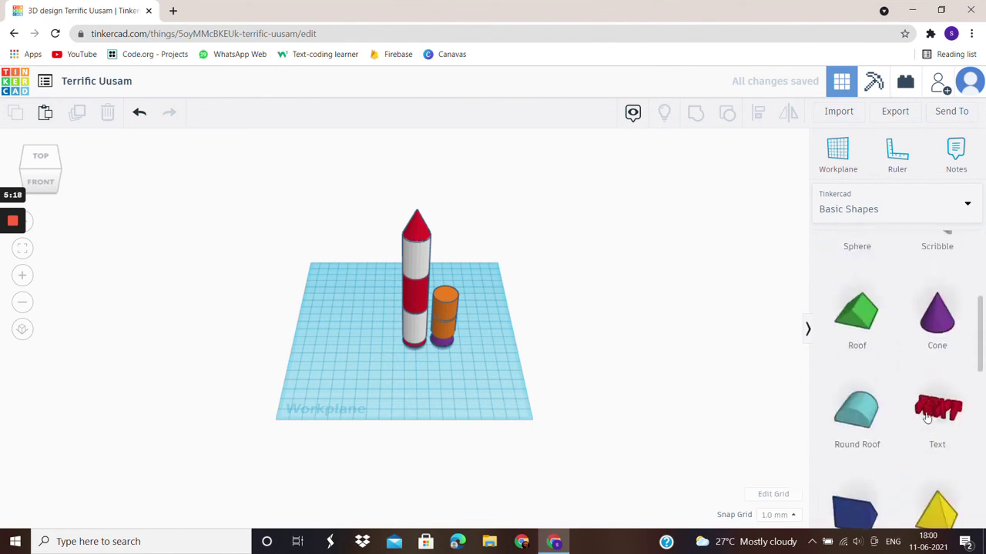
pyautogui.scroll(2, 924, 411)
pyautogui.scroll(-2, 946, 385)
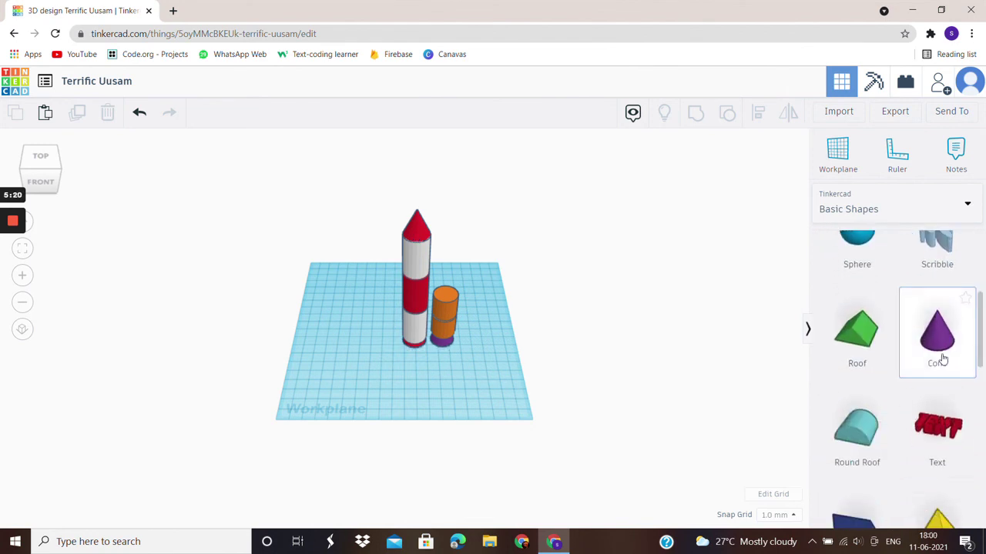
pyautogui.moveTo(933, 361); pyautogui.dragTo(462, 372)
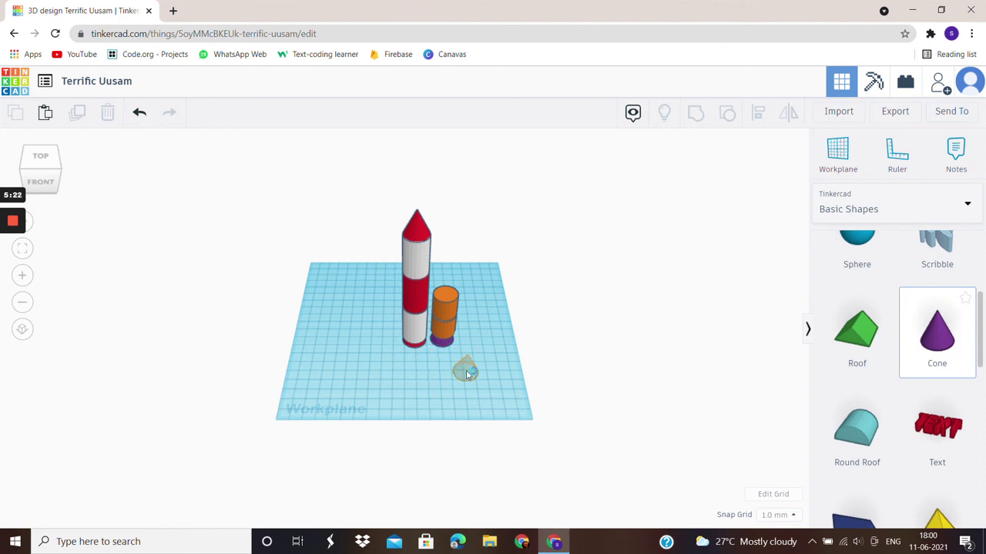
pyautogui.moveTo(462, 372); pyautogui.dragTo(439, 342)
pyautogui.click(480, 345)
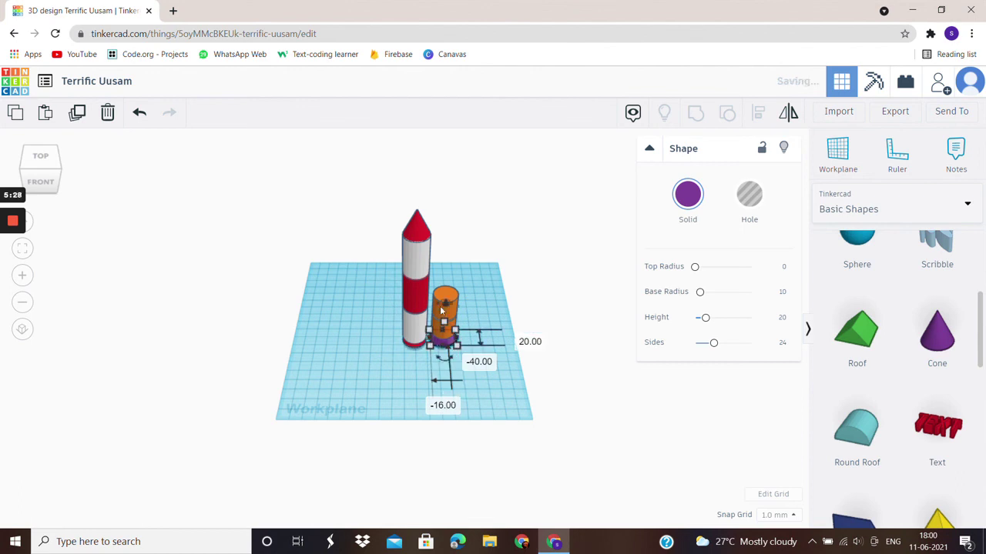
pyautogui.click(506, 281)
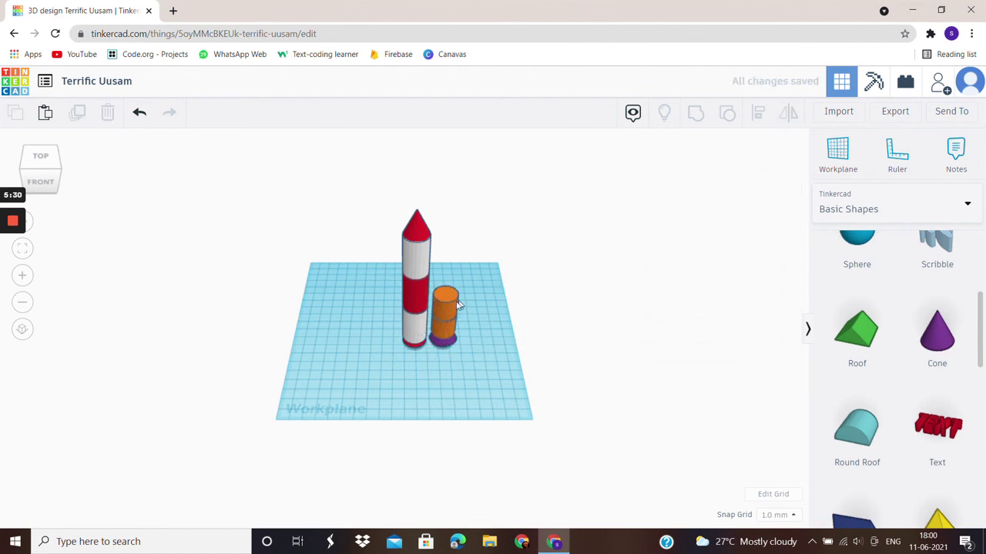
# Lift the purple cone onto the top orange cylinder and centre it over the stack
pyautogui.click(442, 346)
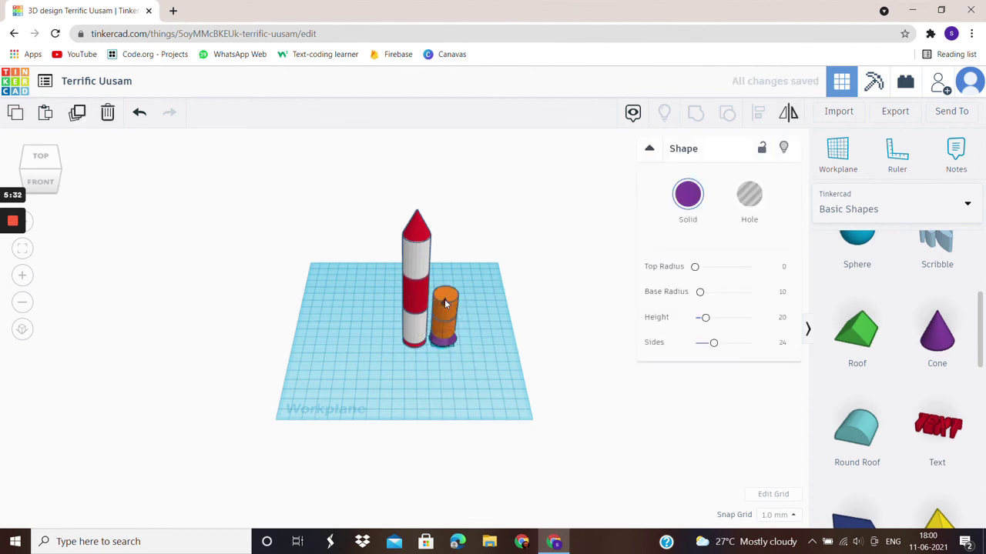
pyautogui.moveTo(444, 275); pyautogui.dragTo(447, 248)
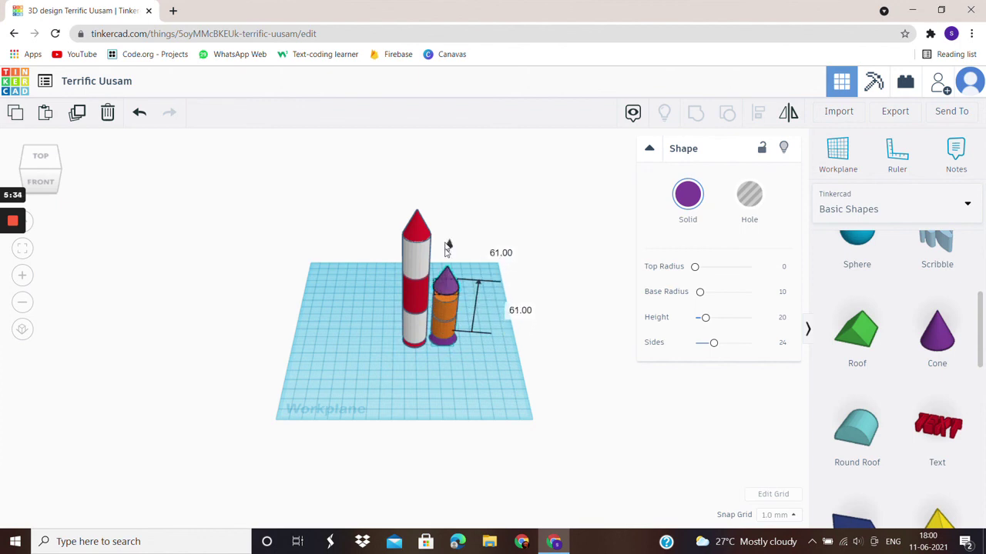
pyautogui.click(505, 264)
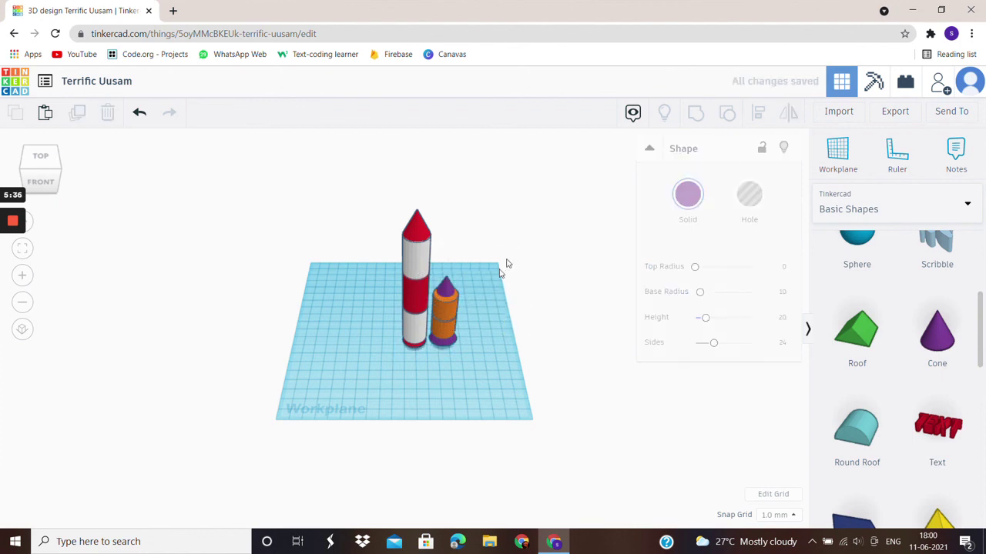
pyautogui.click(447, 288)
pyautogui.moveTo(451, 247); pyautogui.dragTo(448, 245)
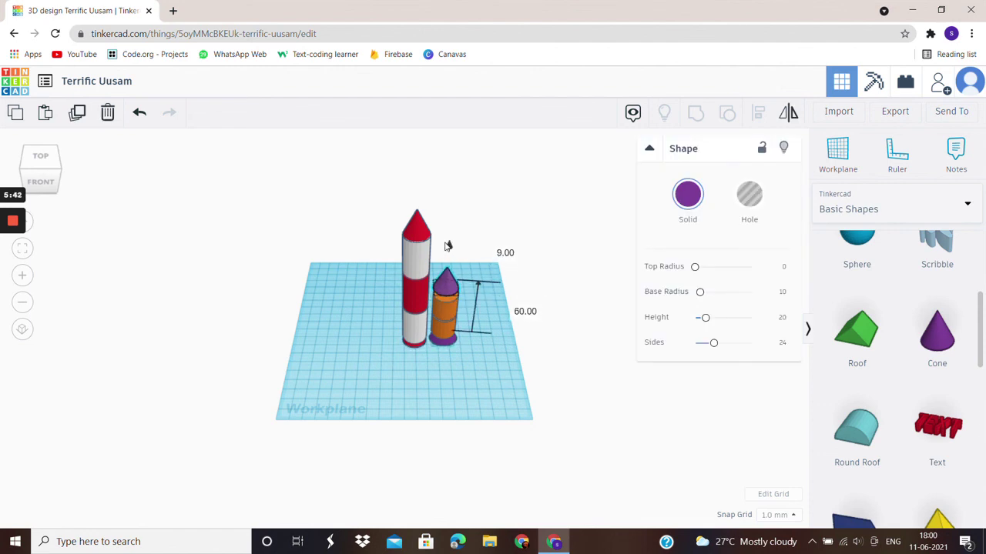
pyautogui.click(463, 317)
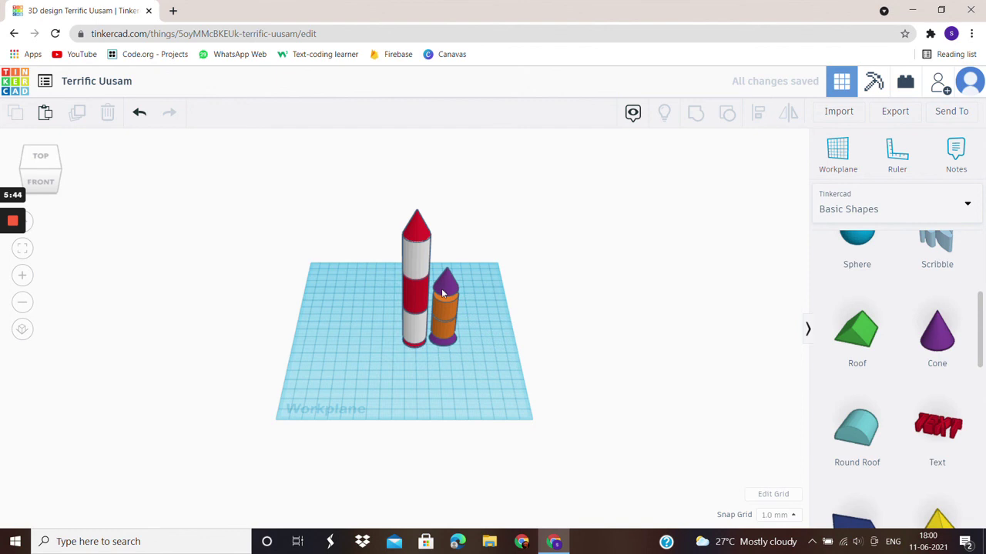
pyautogui.click(443, 294)
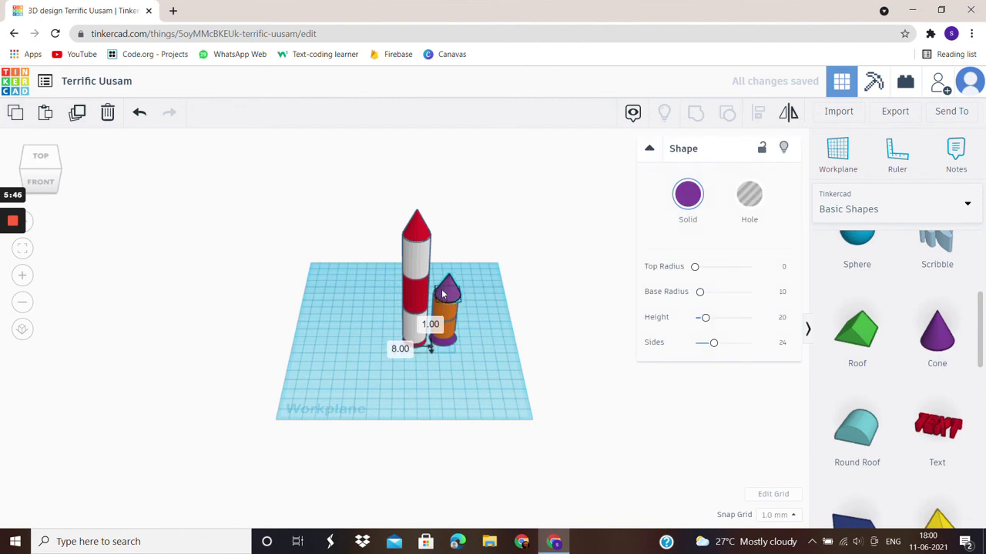
pyautogui.press('Left')
pyautogui.press('Left')
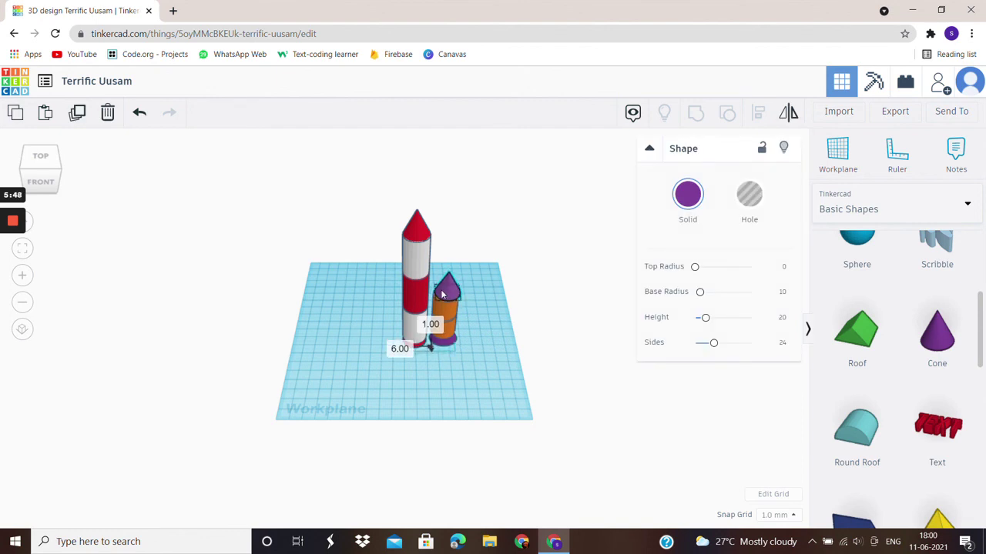
pyautogui.click(494, 242)
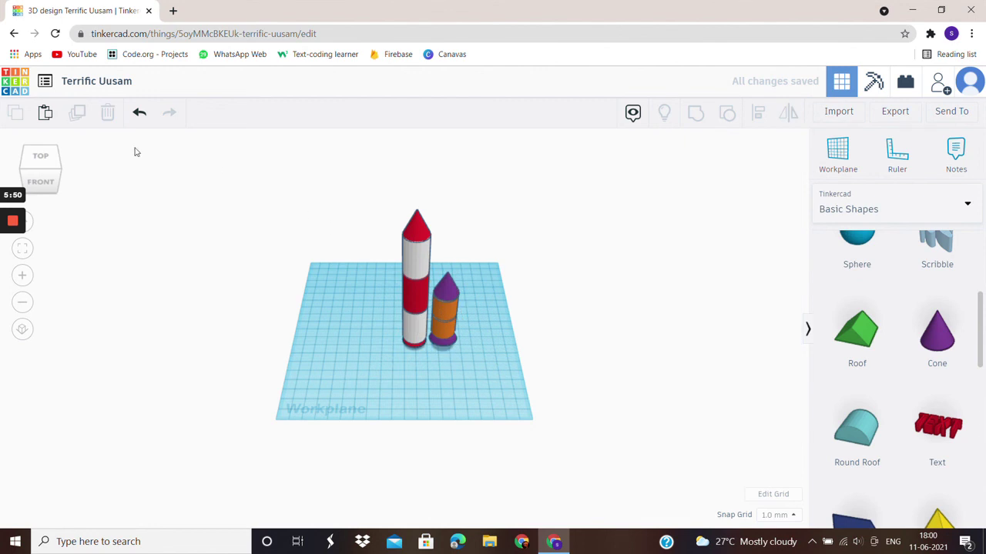
# From the front view, lower the nose cone to rest on the cylinder top
pyautogui.click(37, 182)
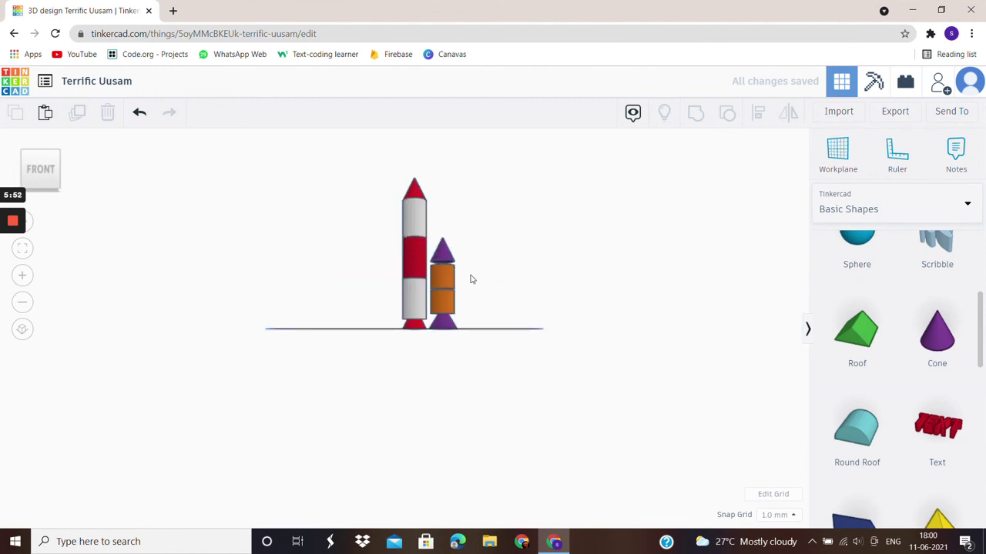
pyautogui.click(446, 260)
pyautogui.moveTo(442, 211); pyautogui.dragTo(441, 215)
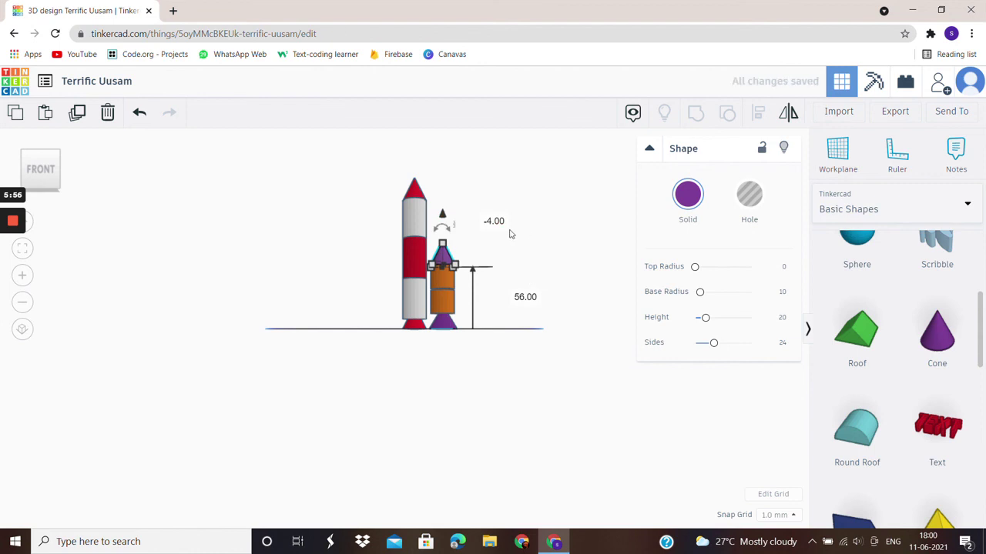
pyautogui.click(327, 320)
# Colour the upper booster cylinder grey and the lower cylinder white
pyautogui.click(441, 283)
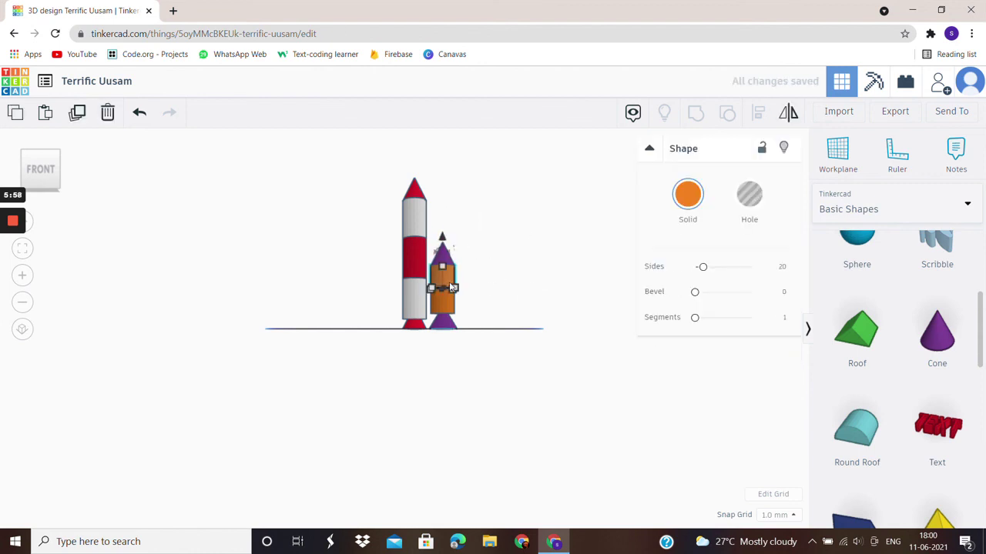
pyautogui.click(687, 195)
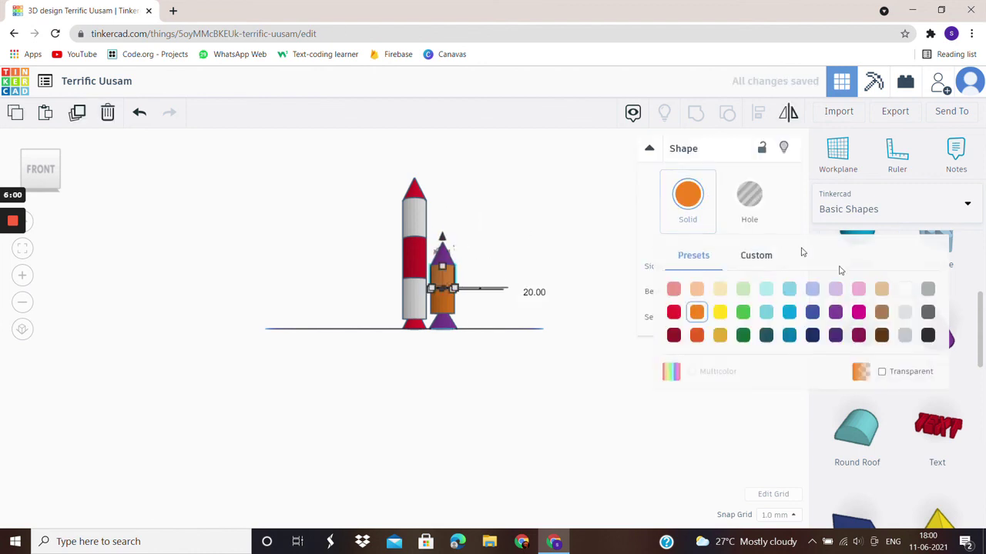
pyautogui.click(926, 286)
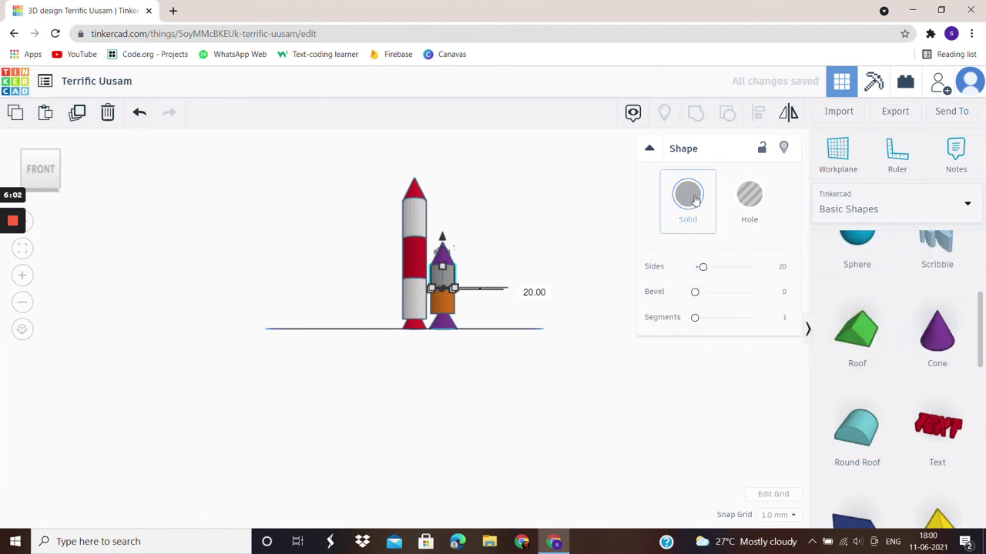
pyautogui.click(445, 302)
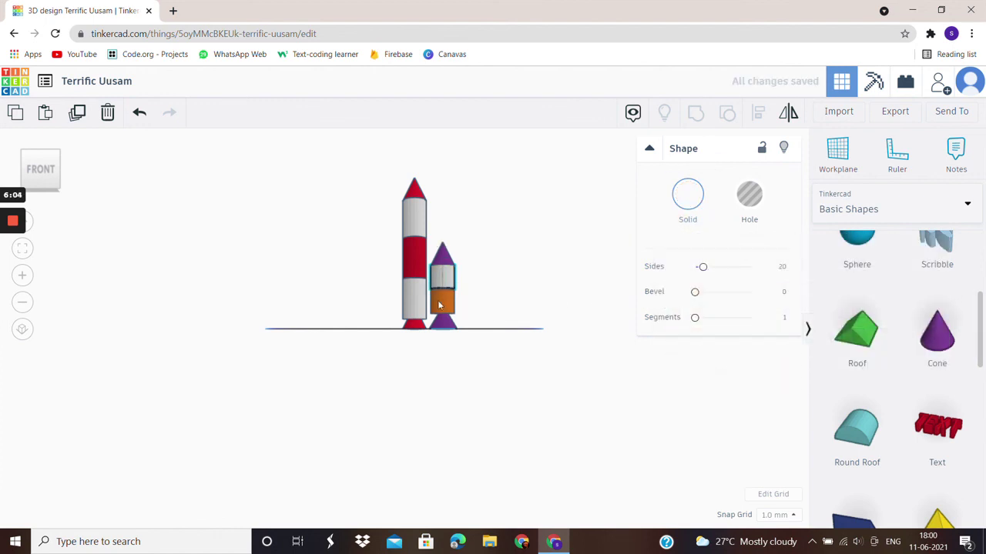
pyautogui.click(697, 199)
pyautogui.click(901, 285)
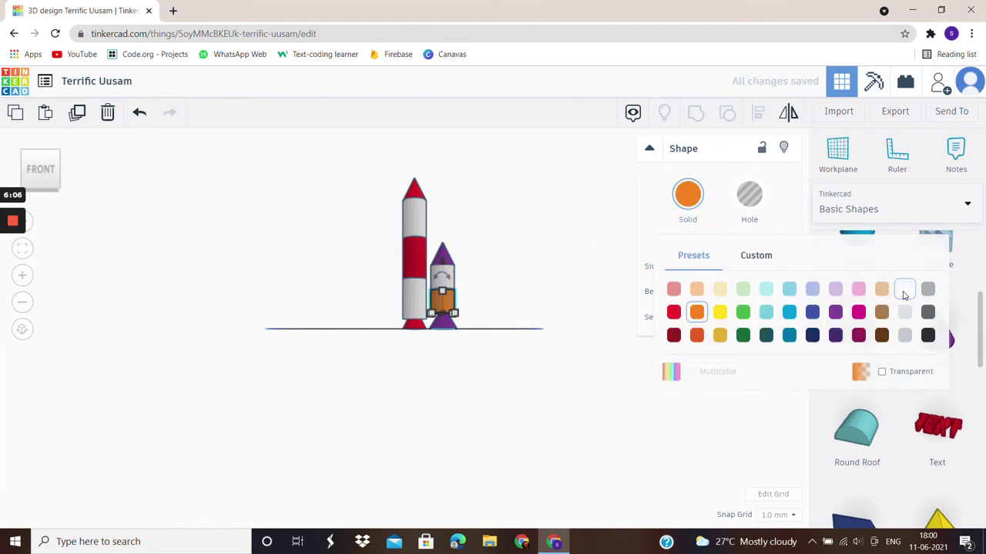
# Make both the booster's top cone and base cone red
pyautogui.click(443, 260)
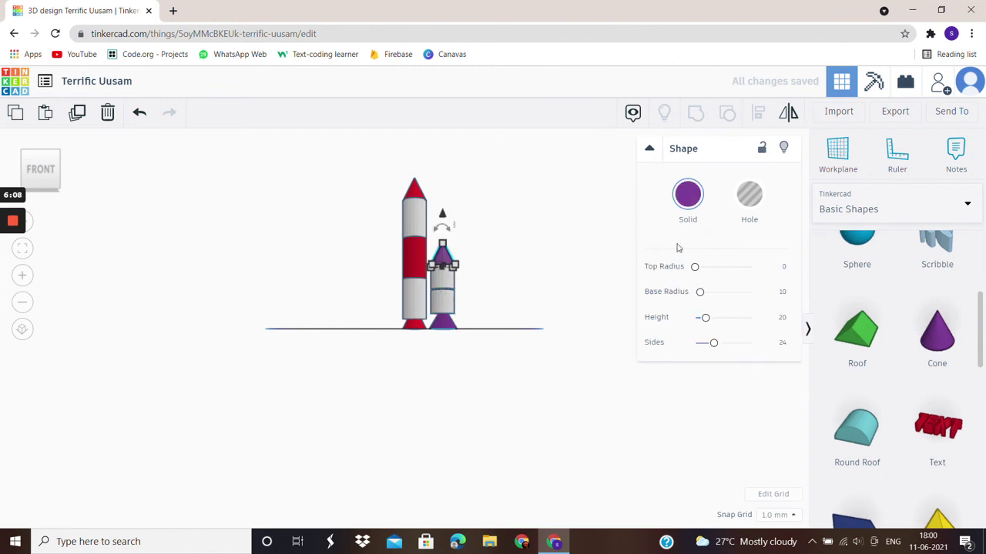
pyautogui.click(682, 202)
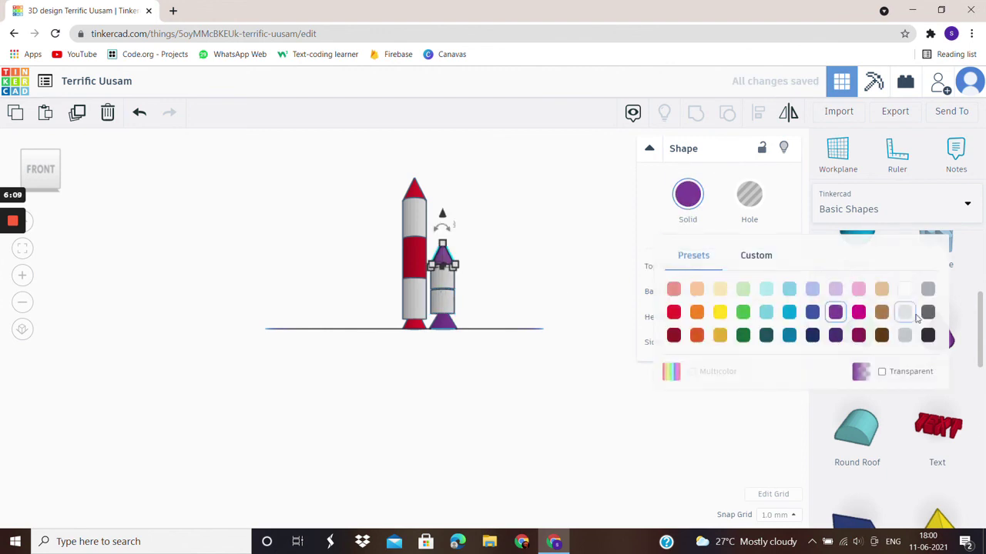
pyautogui.click(674, 314)
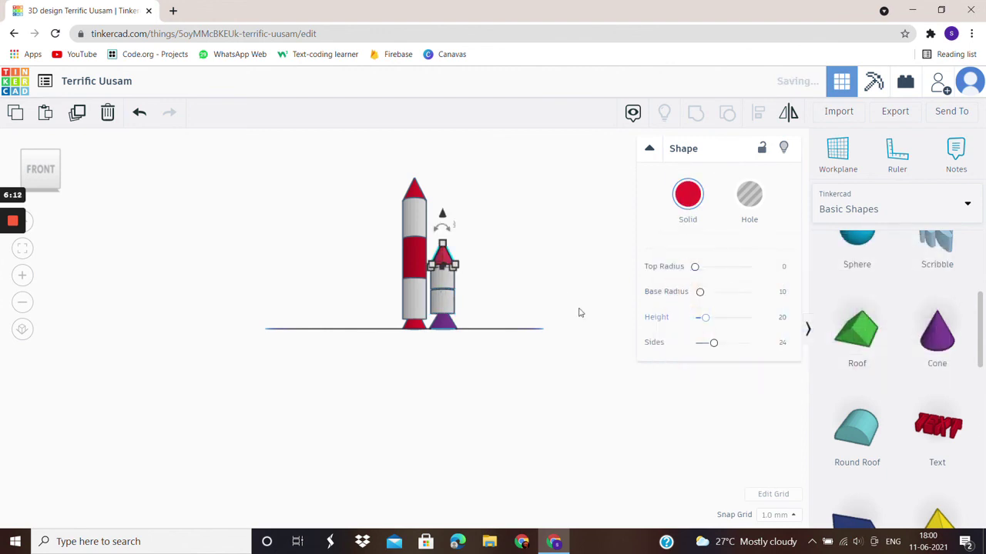
pyautogui.click(453, 322)
pyautogui.click(695, 199)
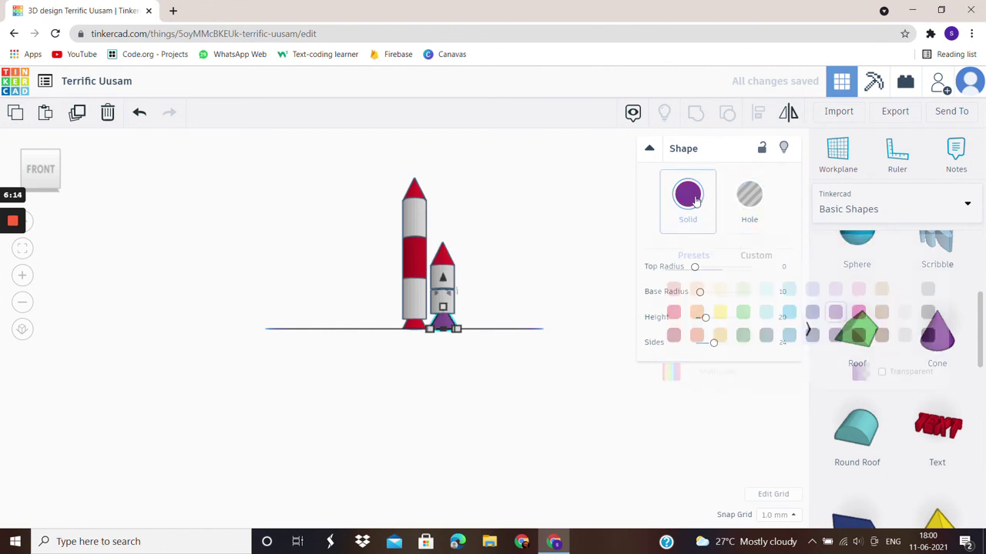
pyautogui.click(674, 313)
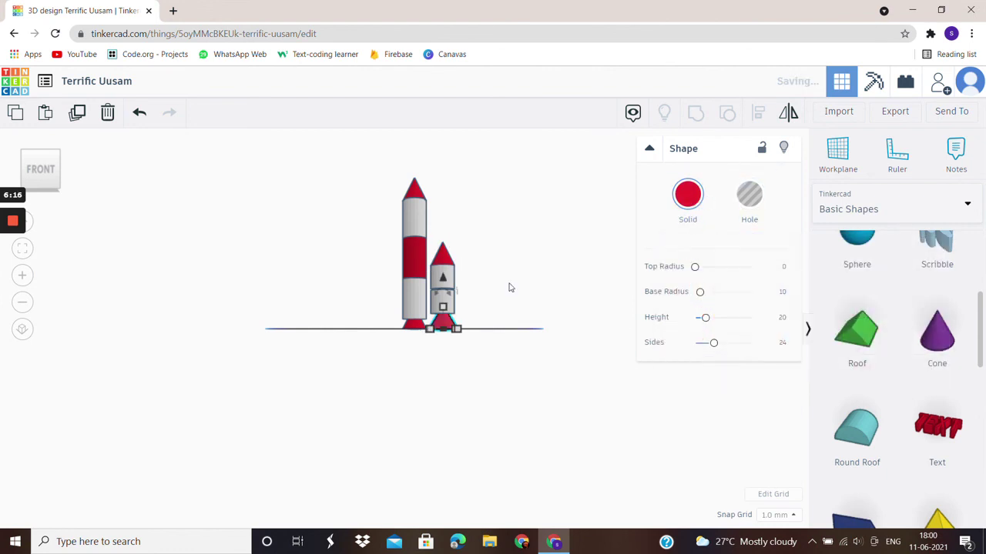
pyautogui.click(467, 287)
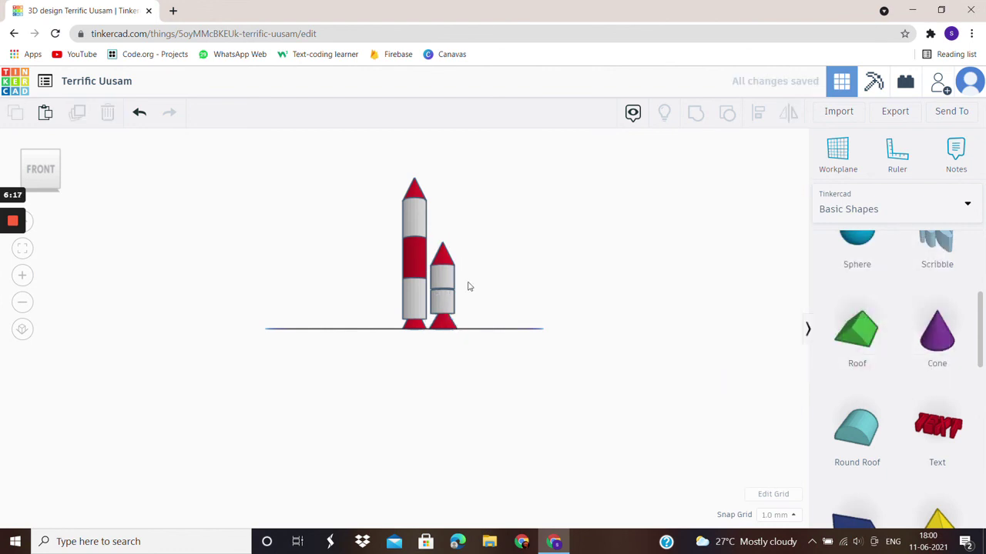
pyautogui.click(40, 156)
# Box-select the small booster, copy and paste it, and move the copy left of the tall rocket
pyautogui.moveTo(507, 256); pyautogui.dragTo(432, 385)
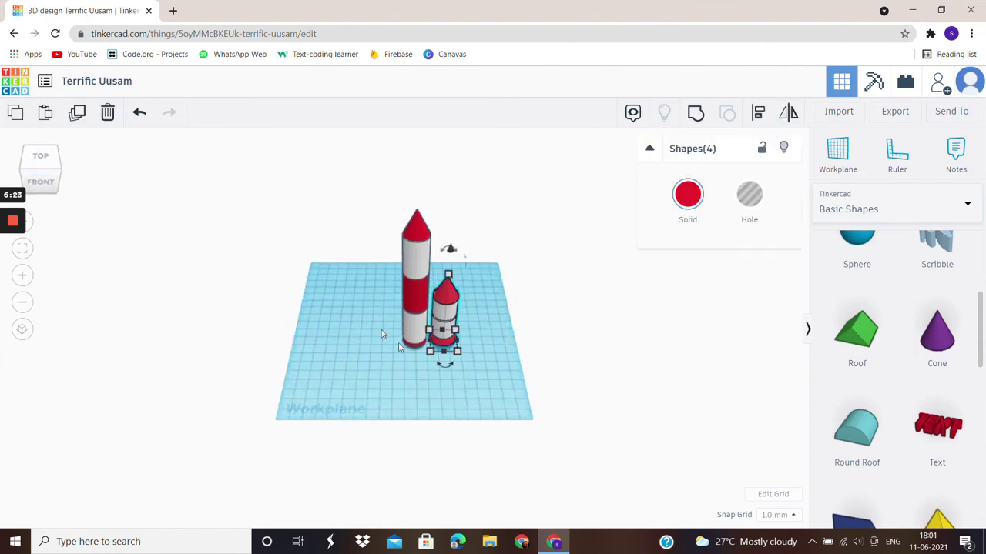
pyautogui.click(23, 116)
pyautogui.click(46, 112)
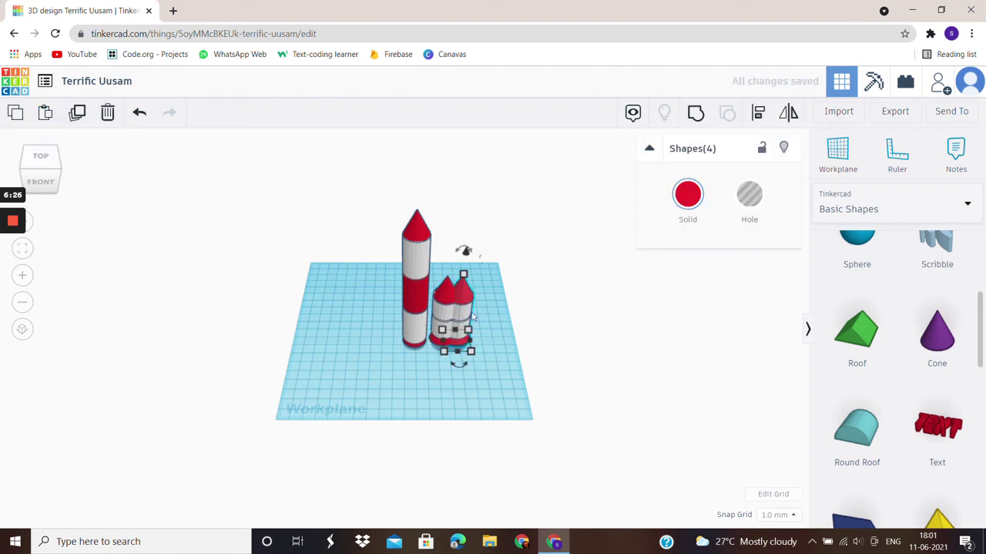
pyautogui.moveTo(466, 312); pyautogui.dragTo(382, 311)
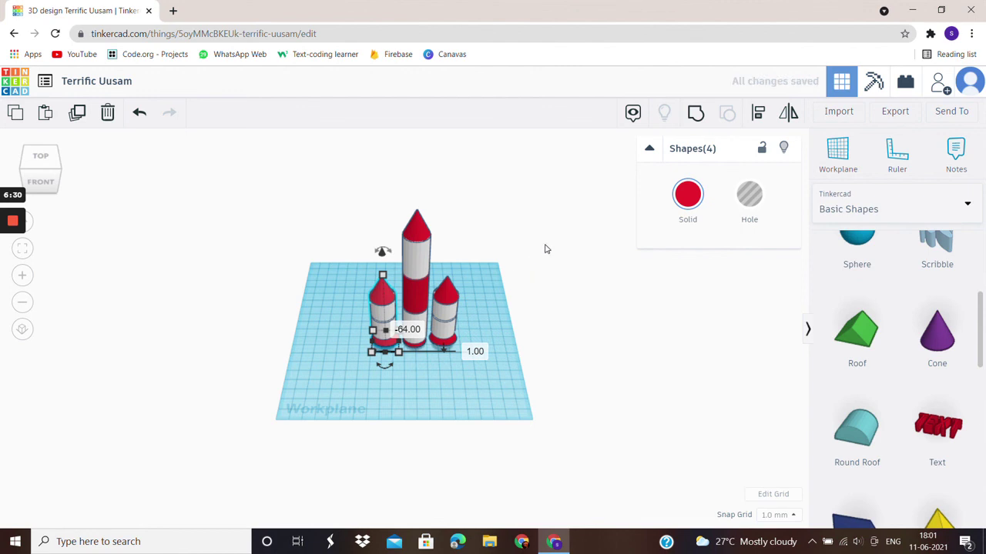
pyautogui.click(504, 349)
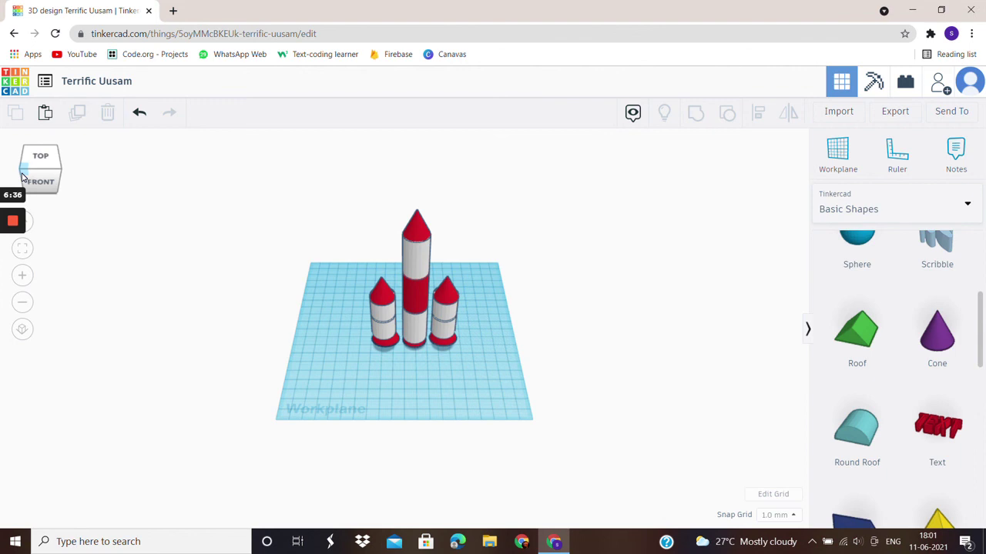
pyautogui.click(22, 177)
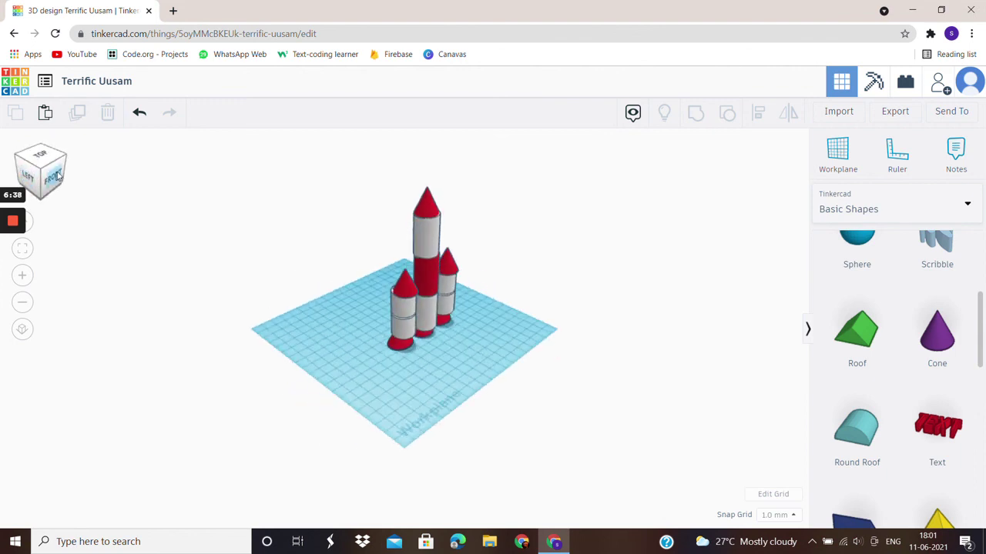
pyautogui.click(52, 168)
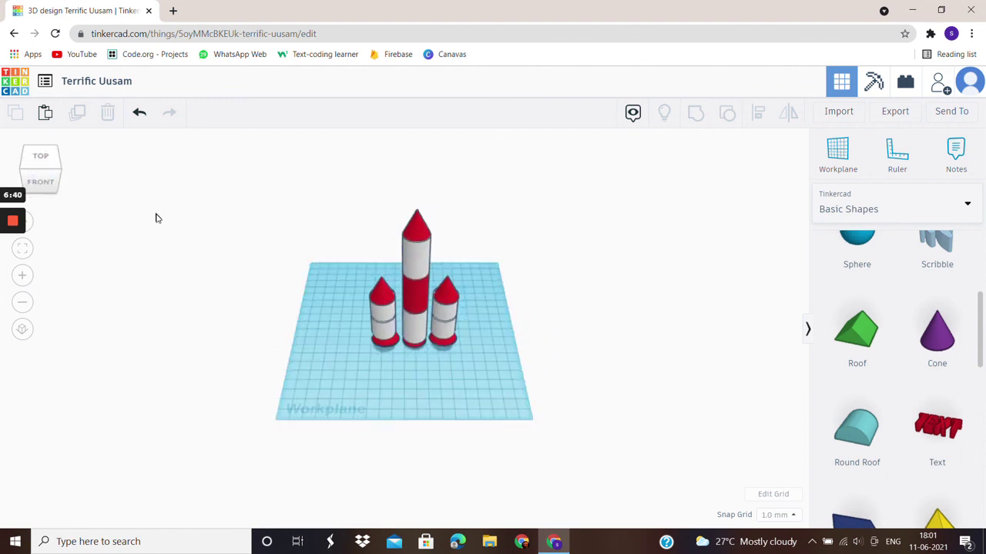